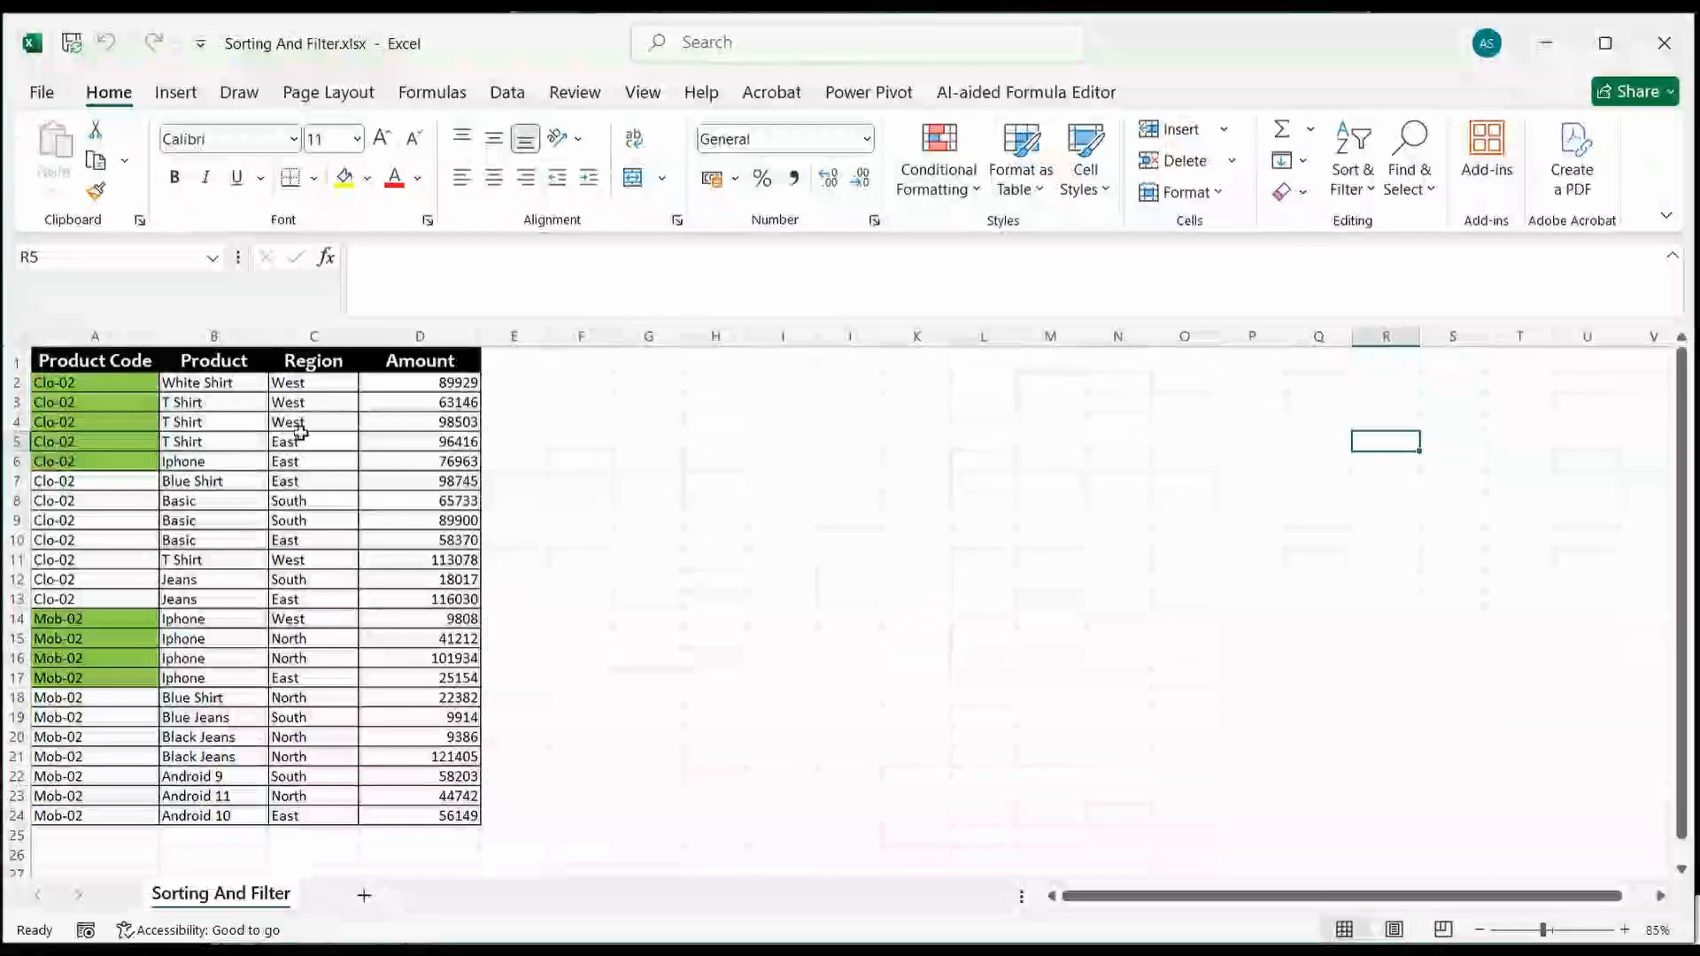
Step: Enter the note "Alt + D + F + F" in cell H8, beside the product table
{"action": "left_click", "coordinate": [99, 386]}
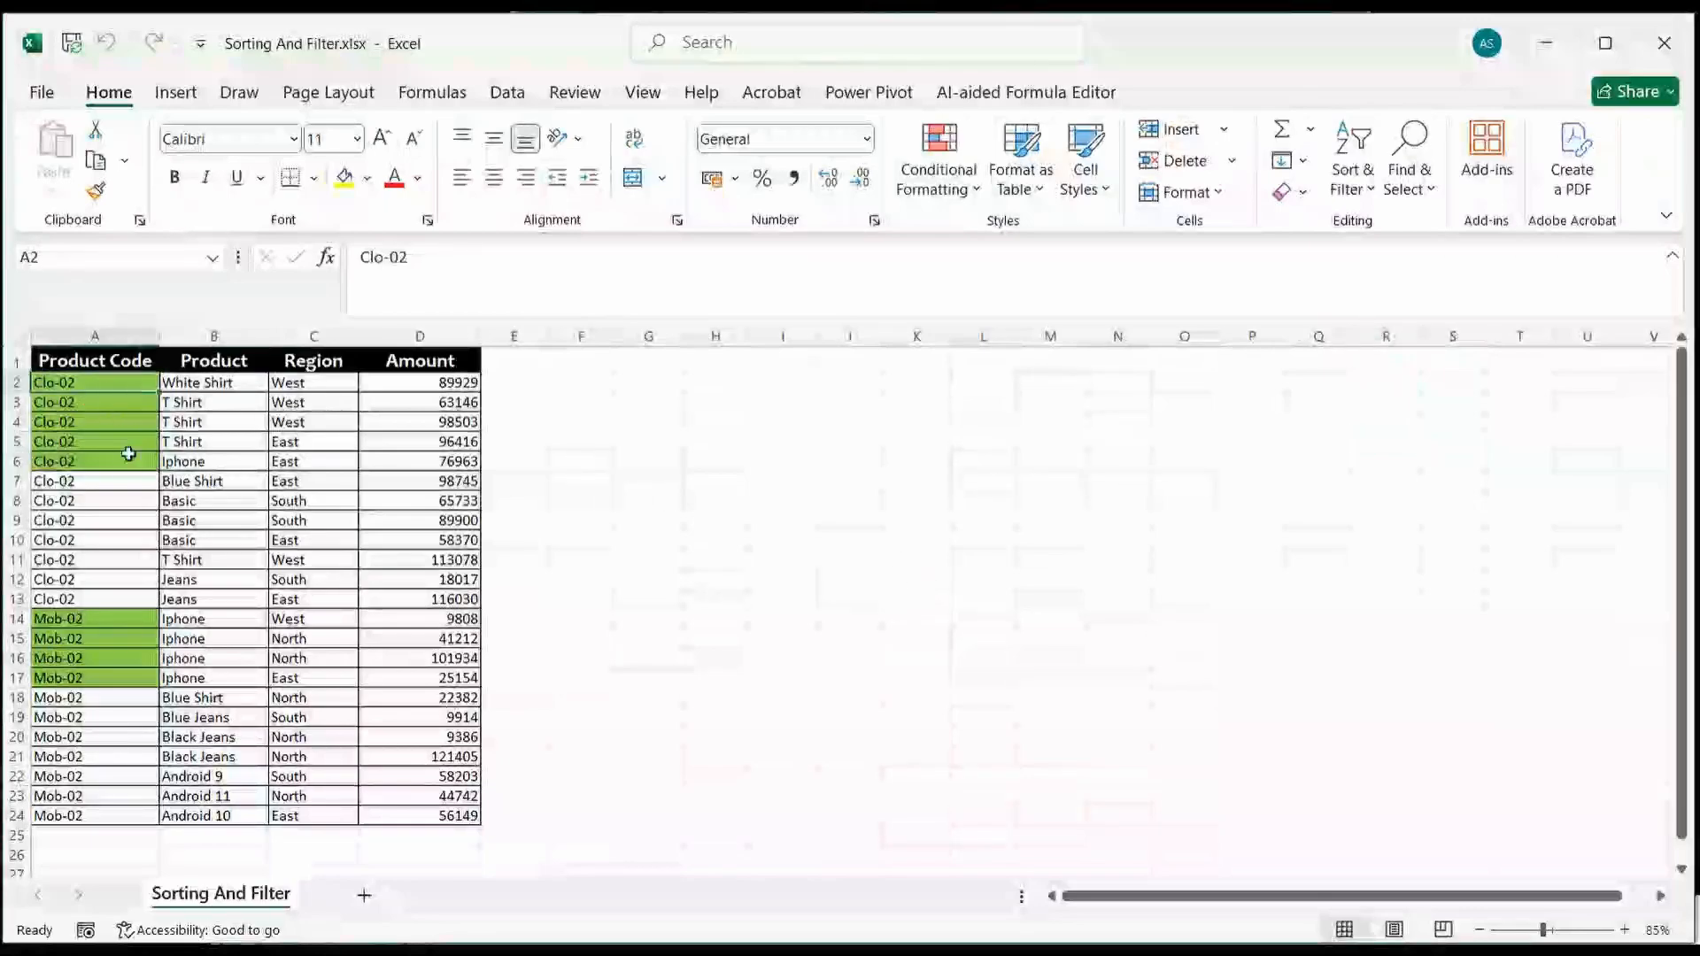
{"action": "left_click", "coordinate": [722, 505]}
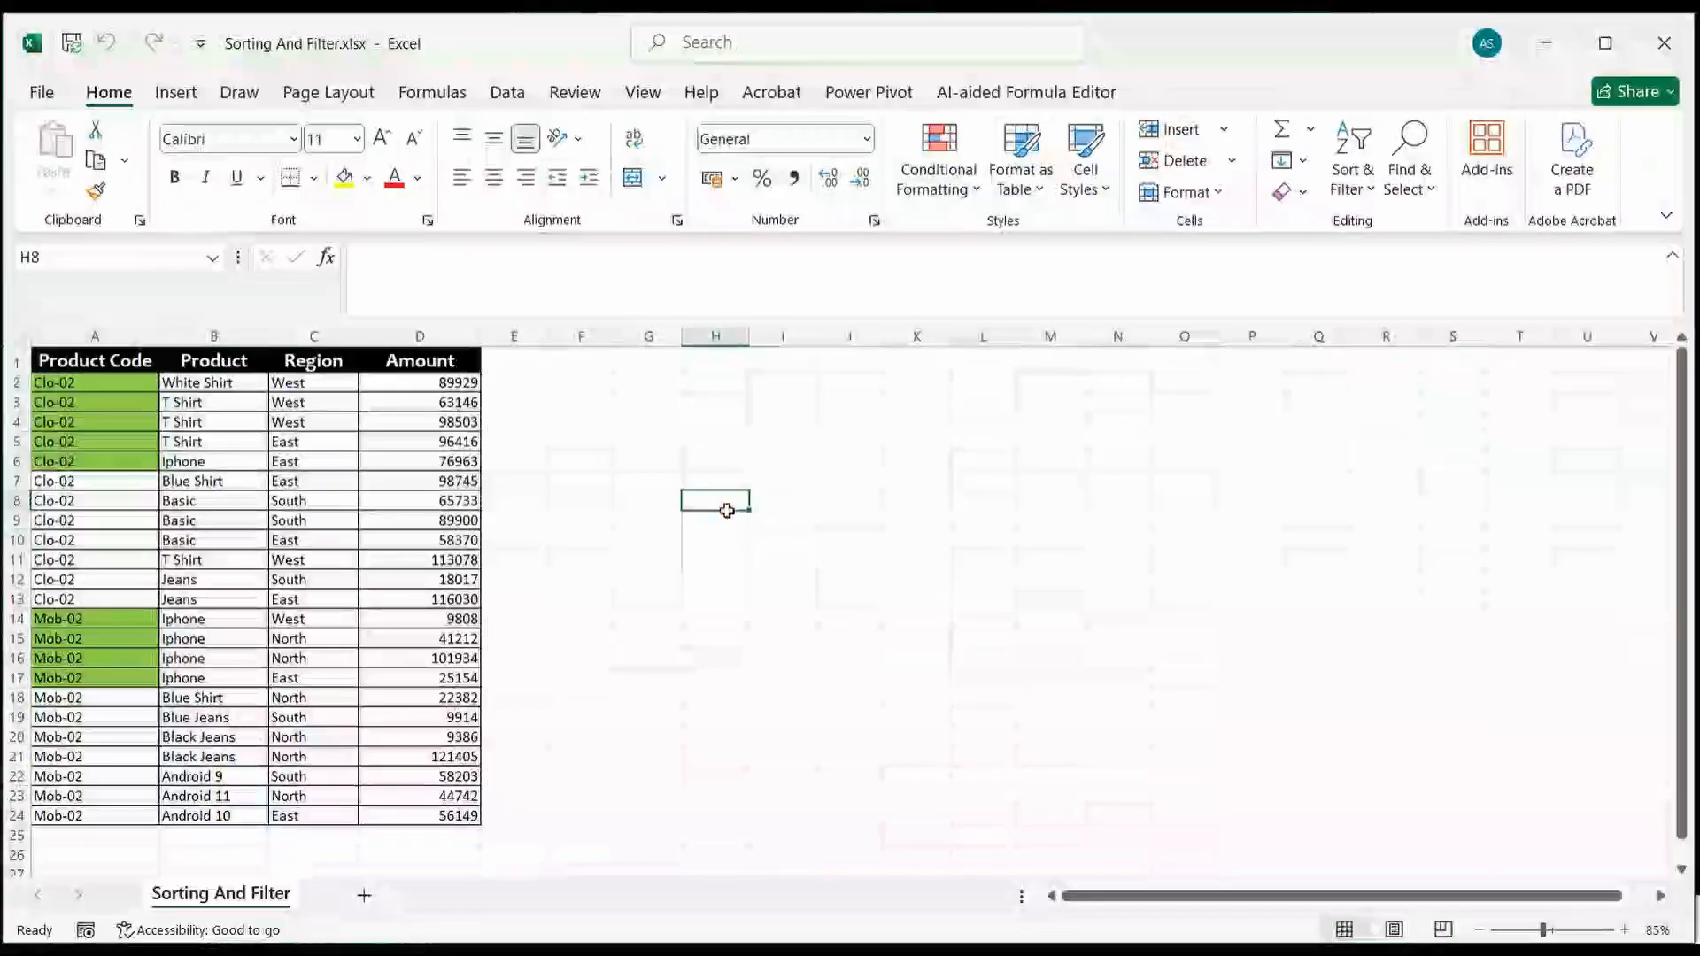
{"action": "type", "text": "Alt + D"}
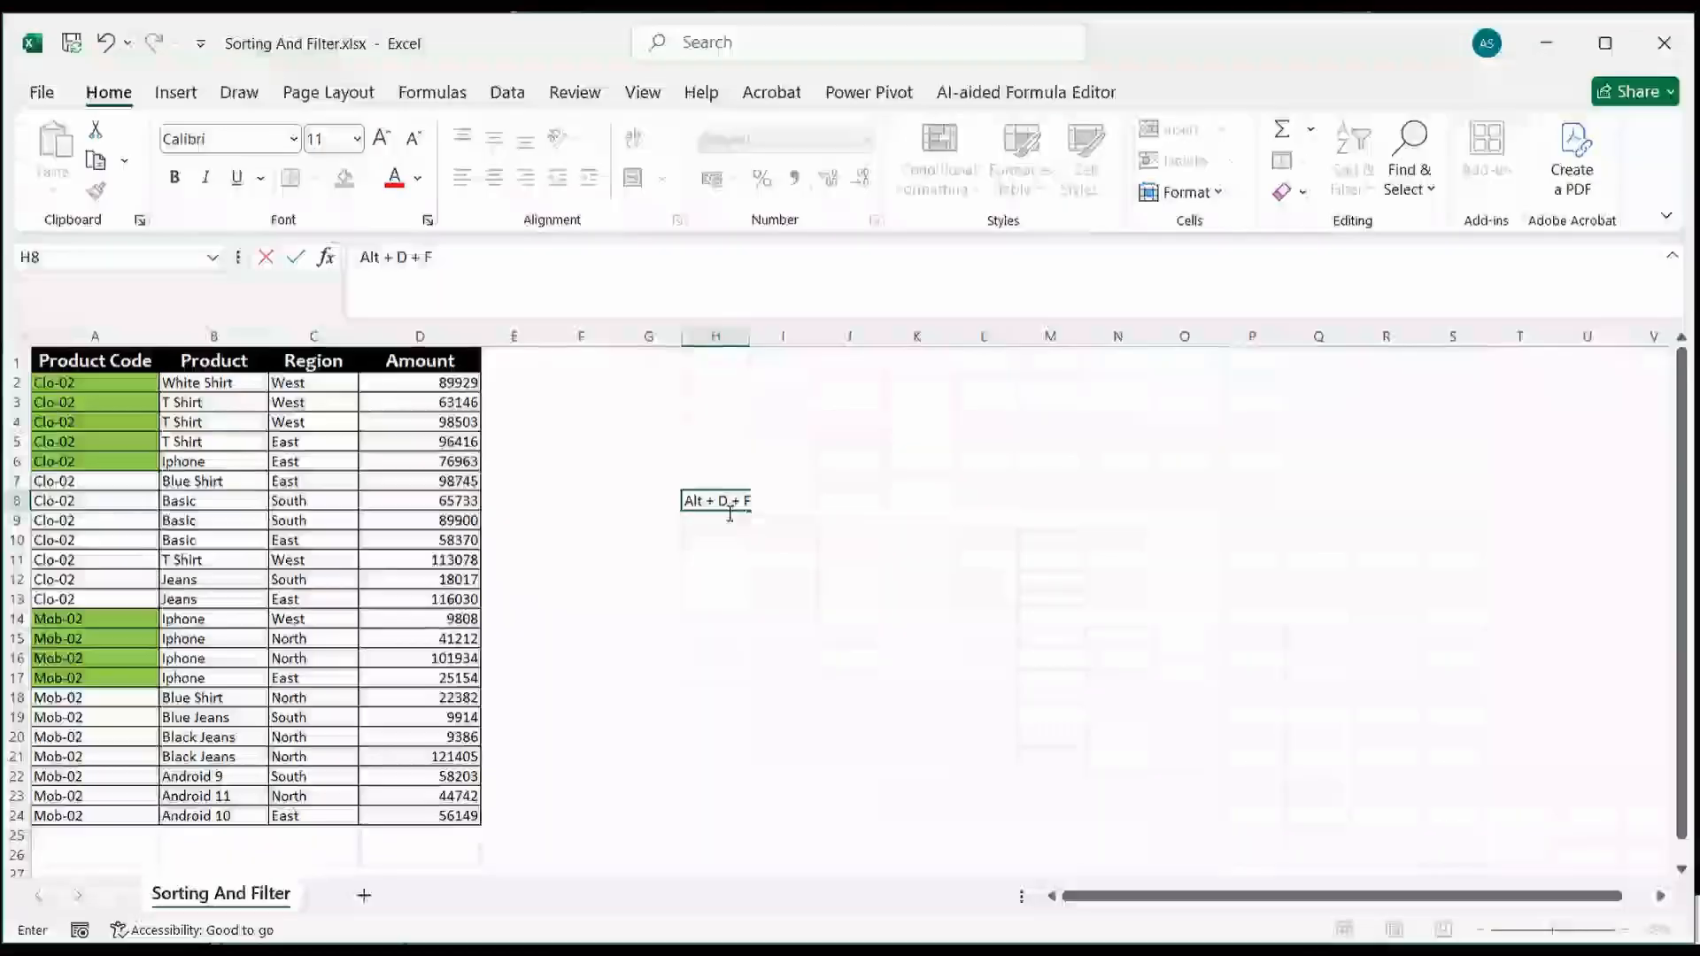
{"action": "type", "text": "+"}
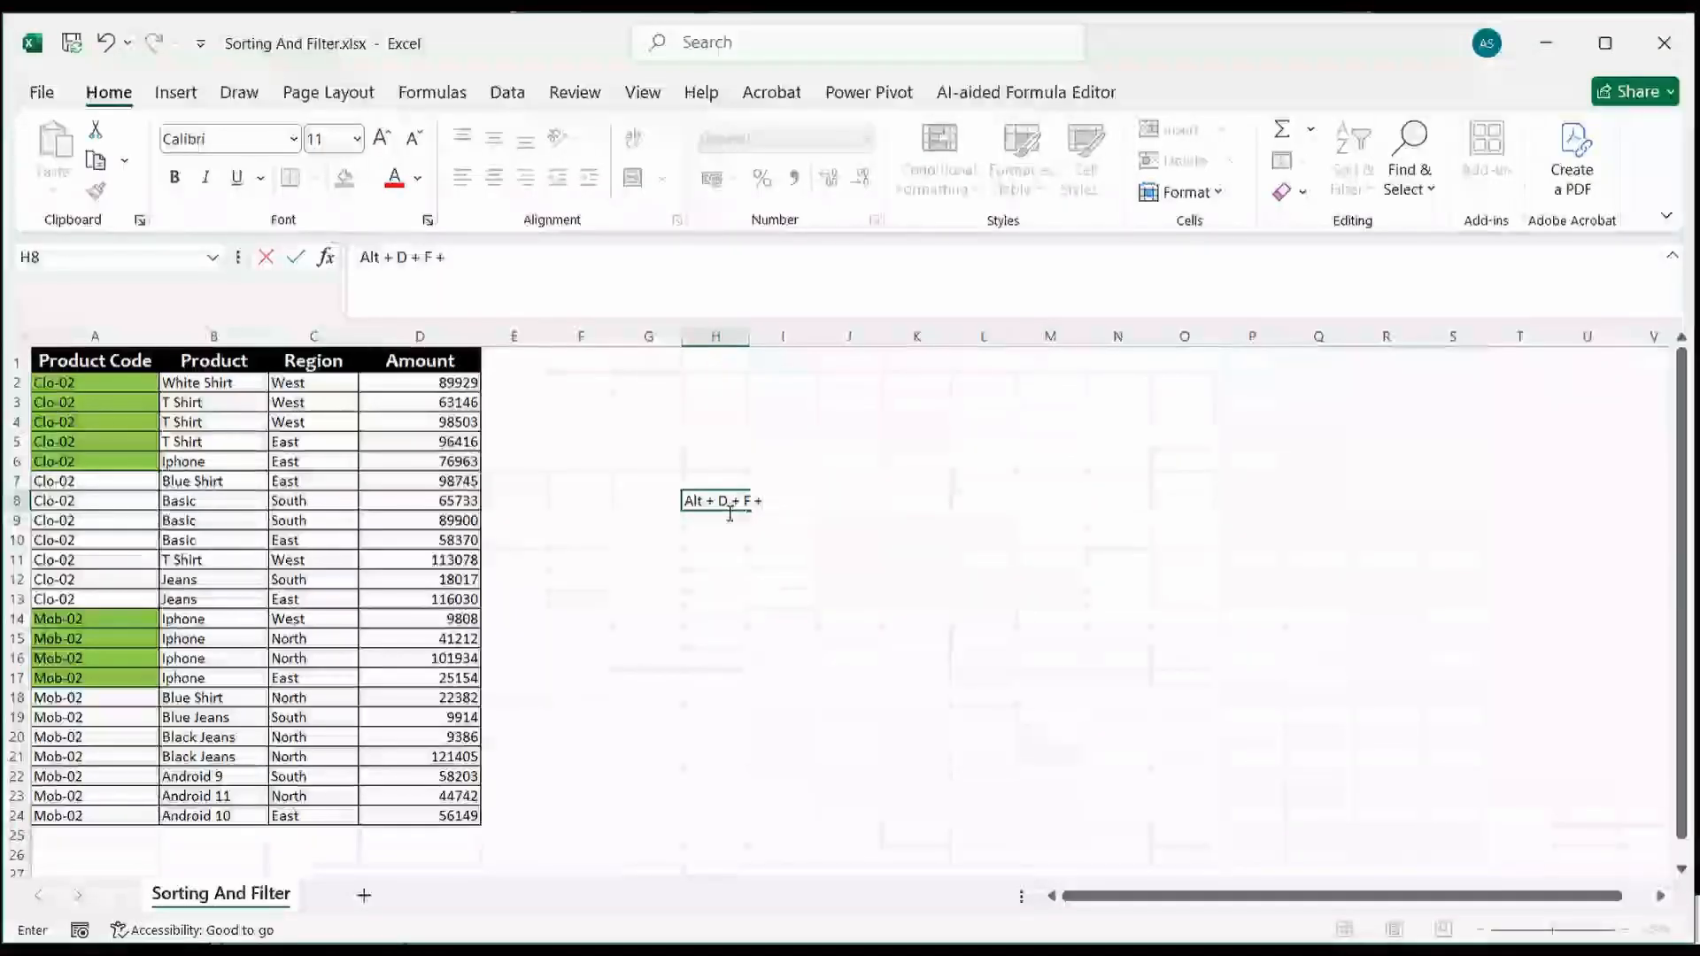
{"action": "type", "text": "F"}
{"action": "left_click", "coordinate": [649, 543]}
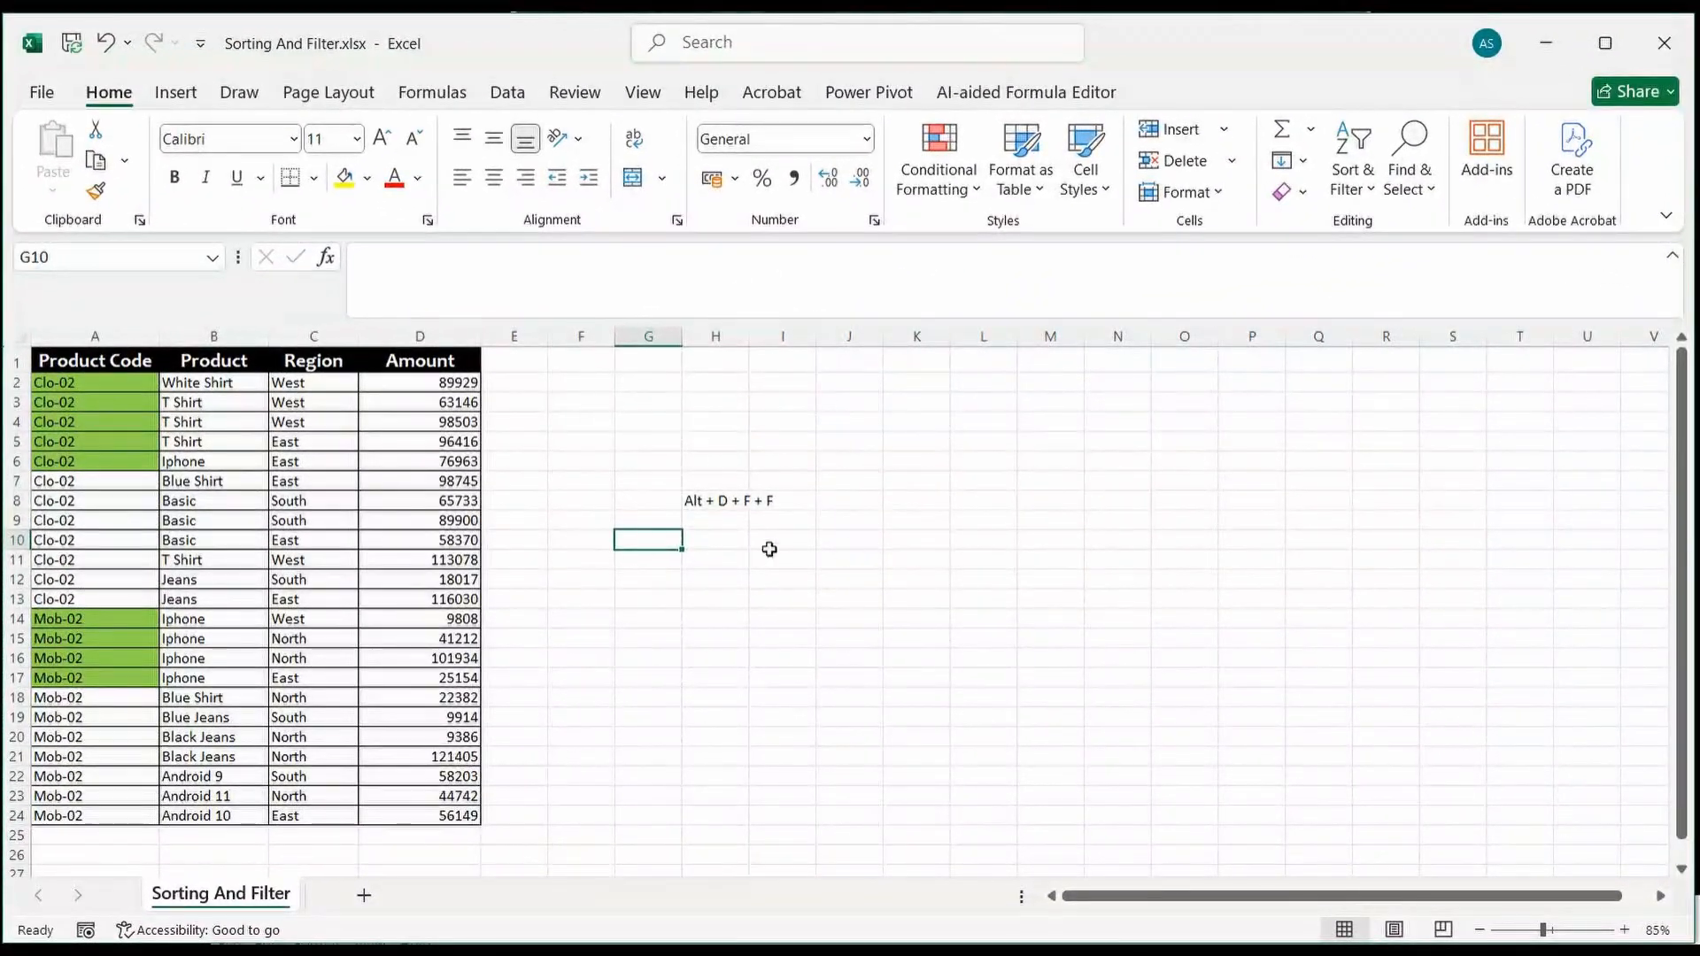
Step: Turn on filtering for the product table's header row and check the Product Code column's filter options
{"action": "left_click", "coordinate": [104, 385]}
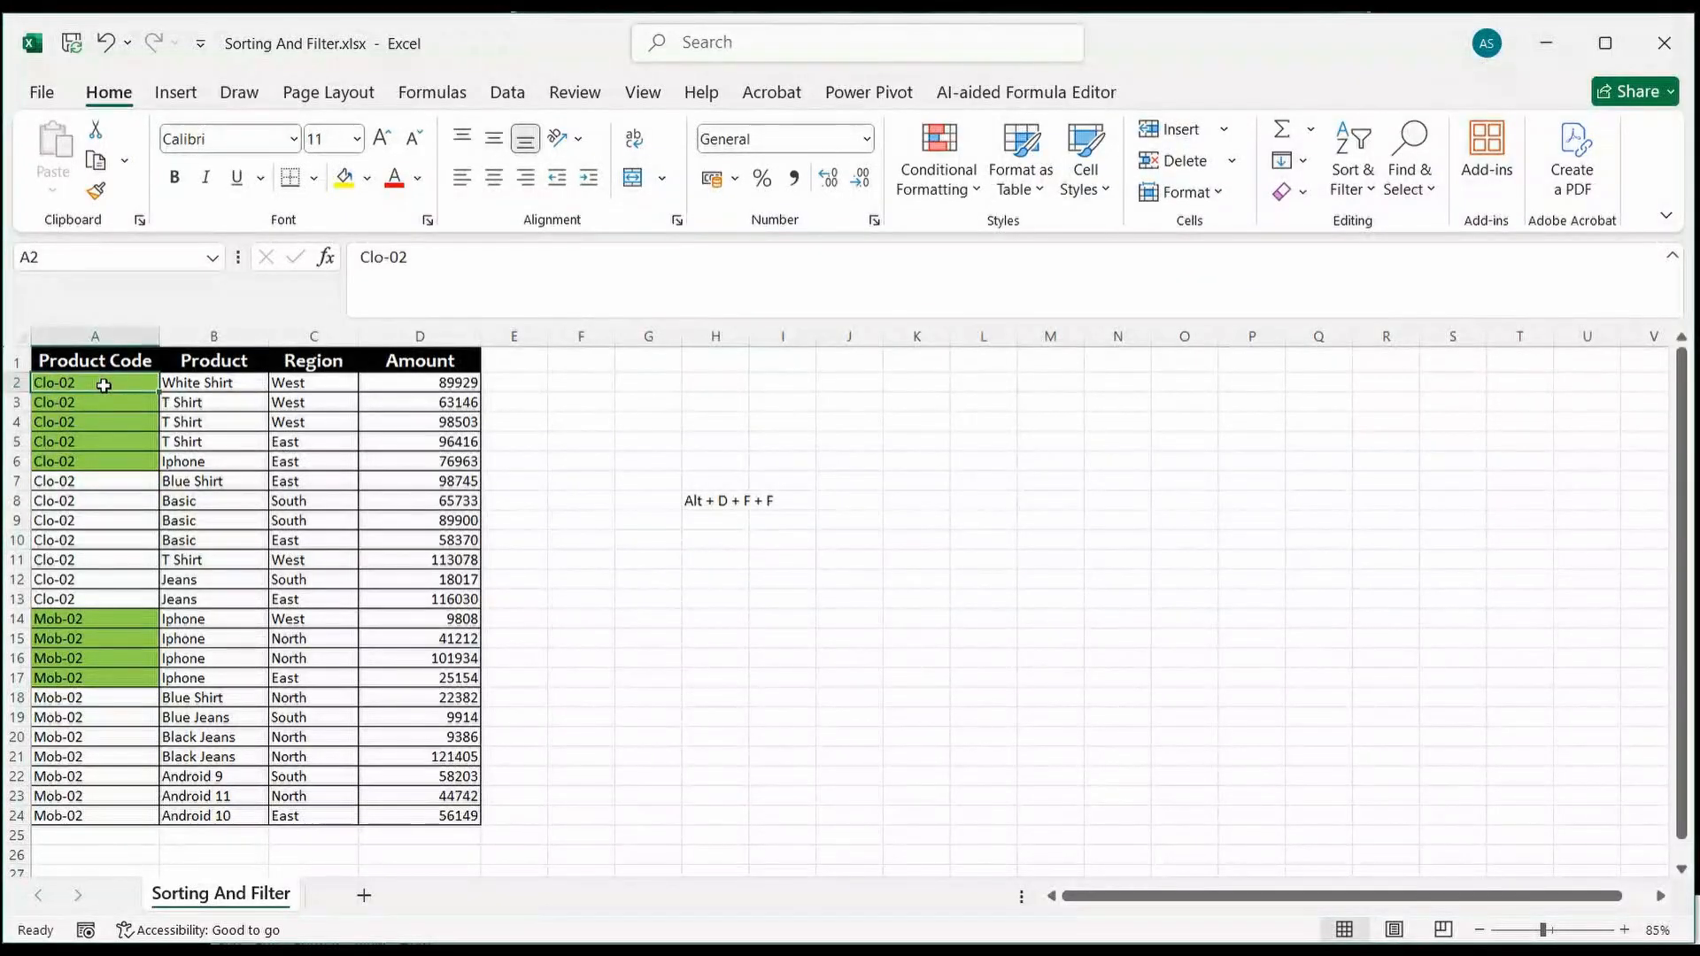
{"action": "key", "text": "alt+d"}
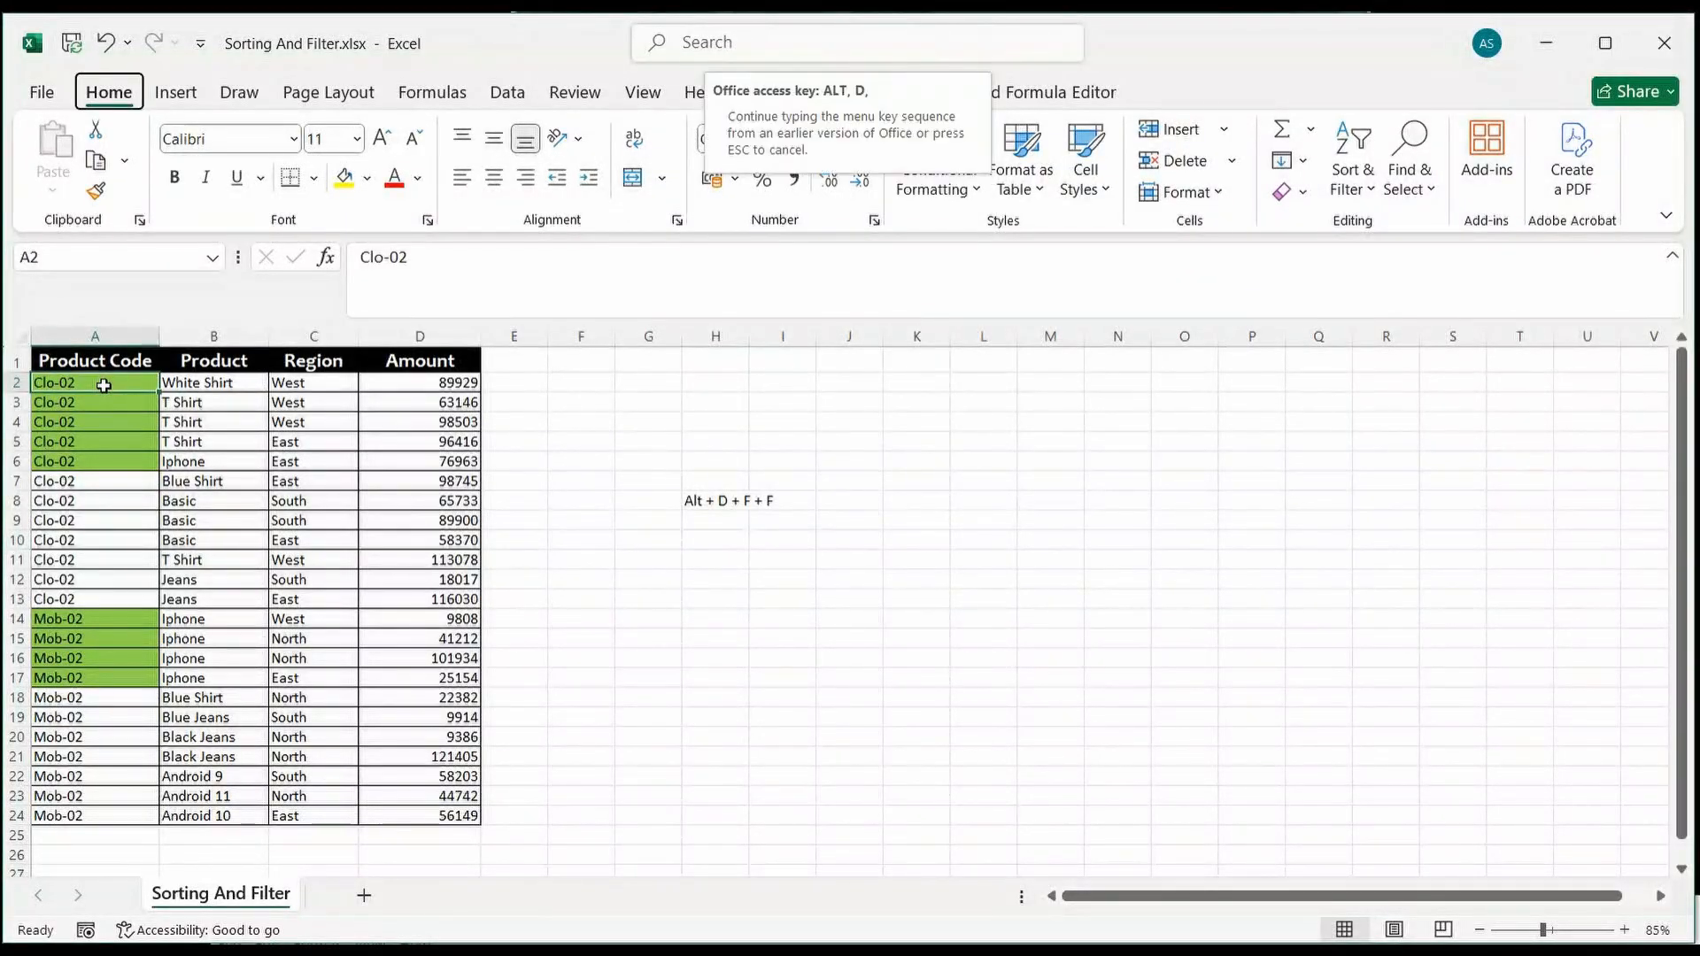
{"action": "key", "text": "f"}
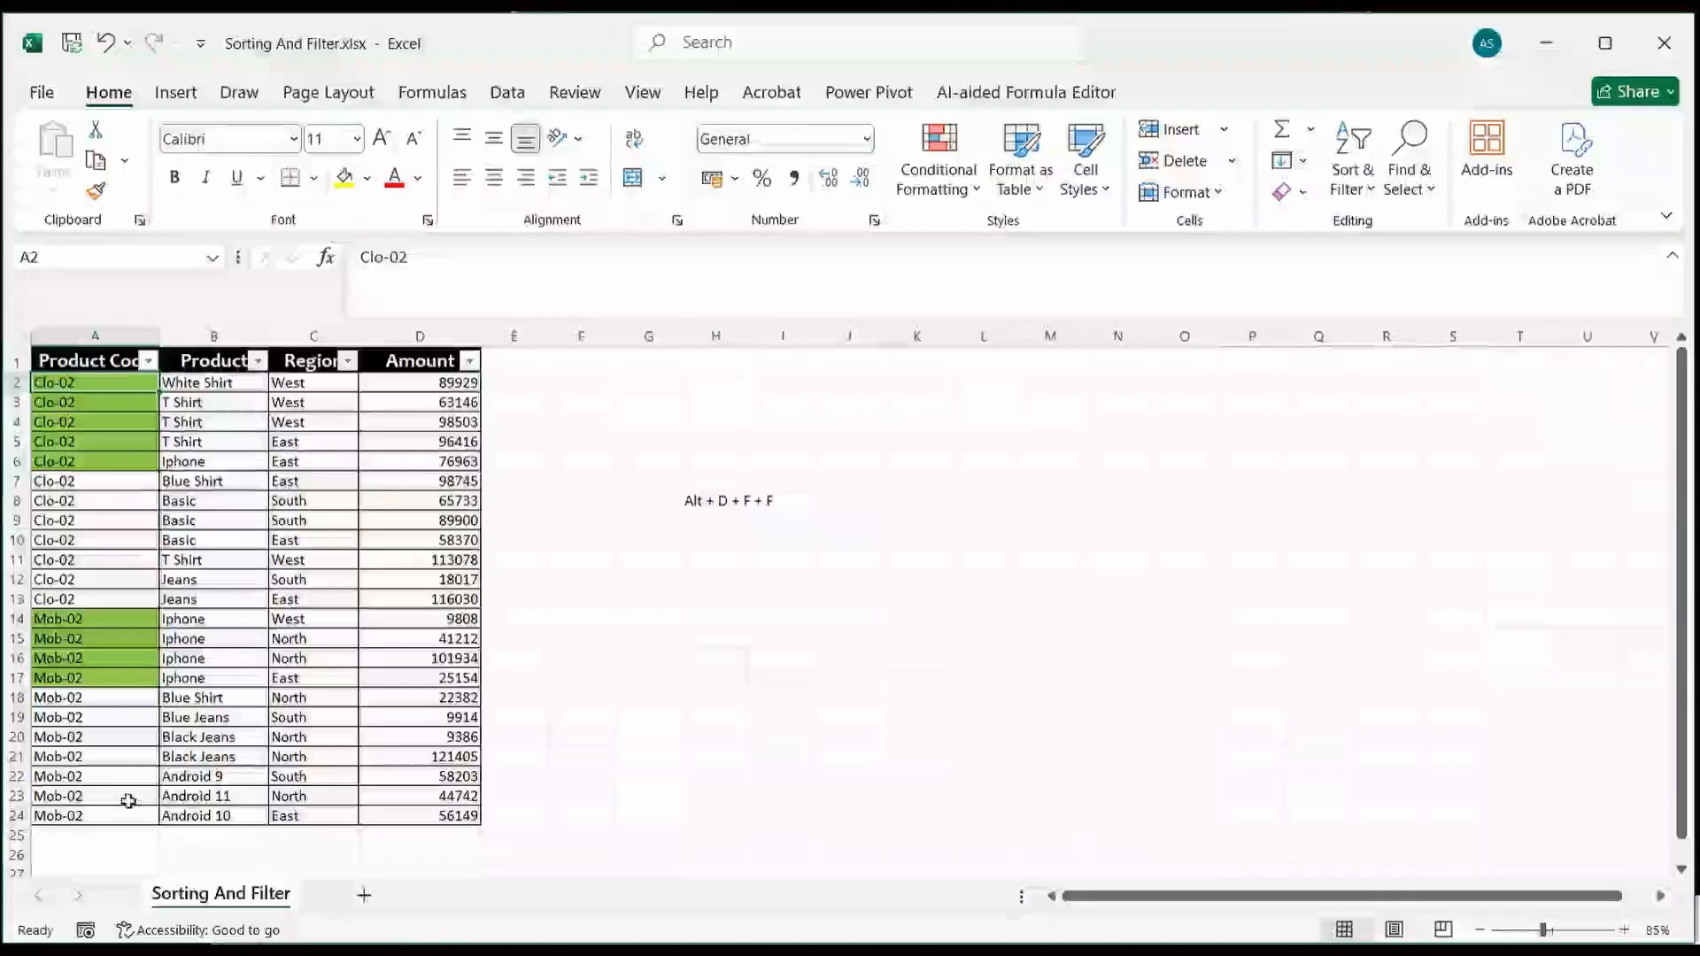
{"action": "left_click", "coordinate": [150, 365]}
{"action": "left_click", "coordinate": [150, 366]}
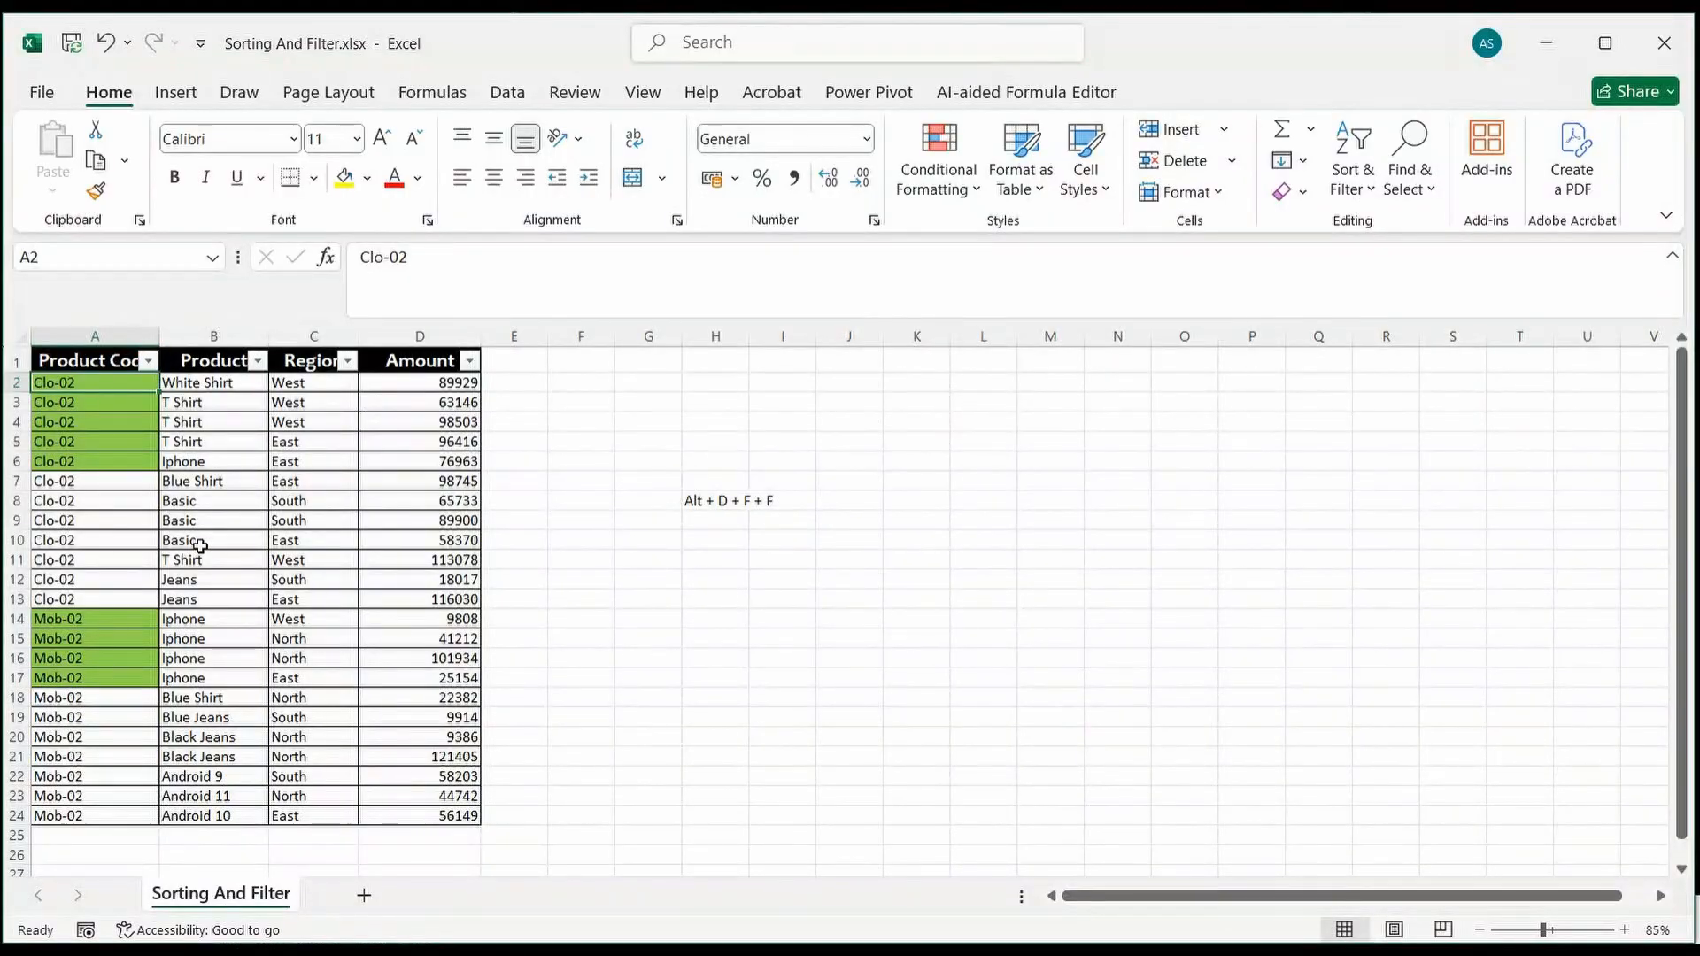
Step: Remove the filters from the product table's header row
{"action": "key", "text": "alt+d"}
{"action": "key", "text": "f"}
{"action": "key", "text": "f"}
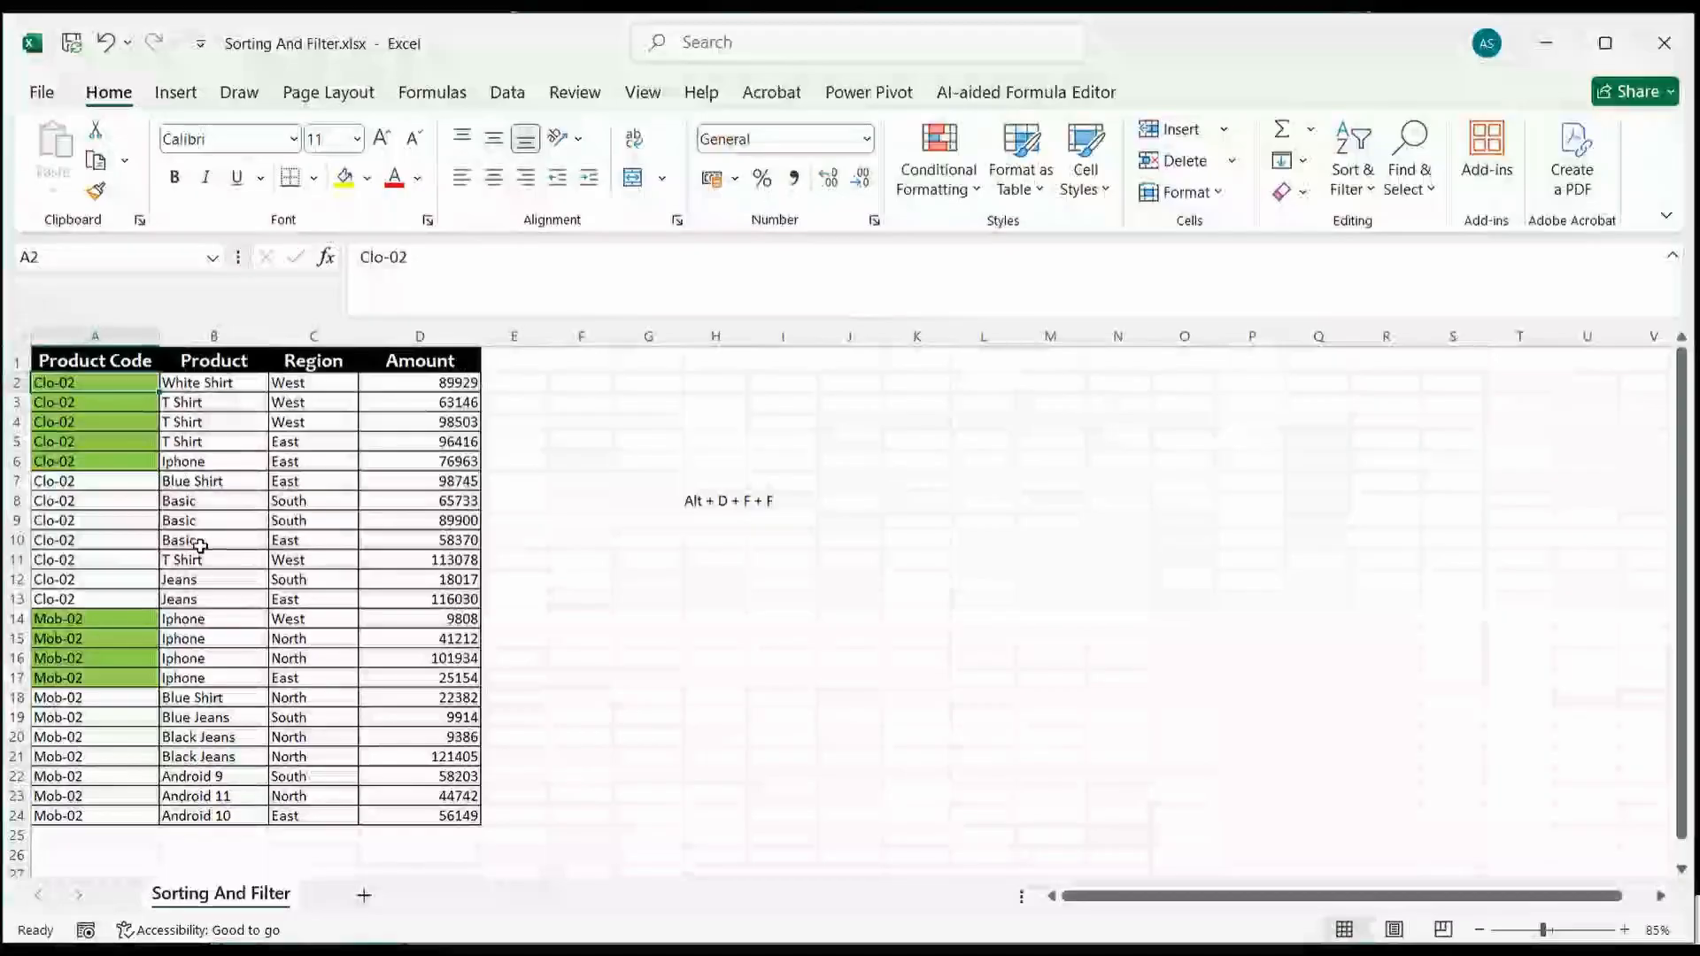
Step: Turn the header filters back on and sort the table by Product Code from A to Z
{"action": "key", "text": "alt+d"}
{"action": "key", "text": "f"}
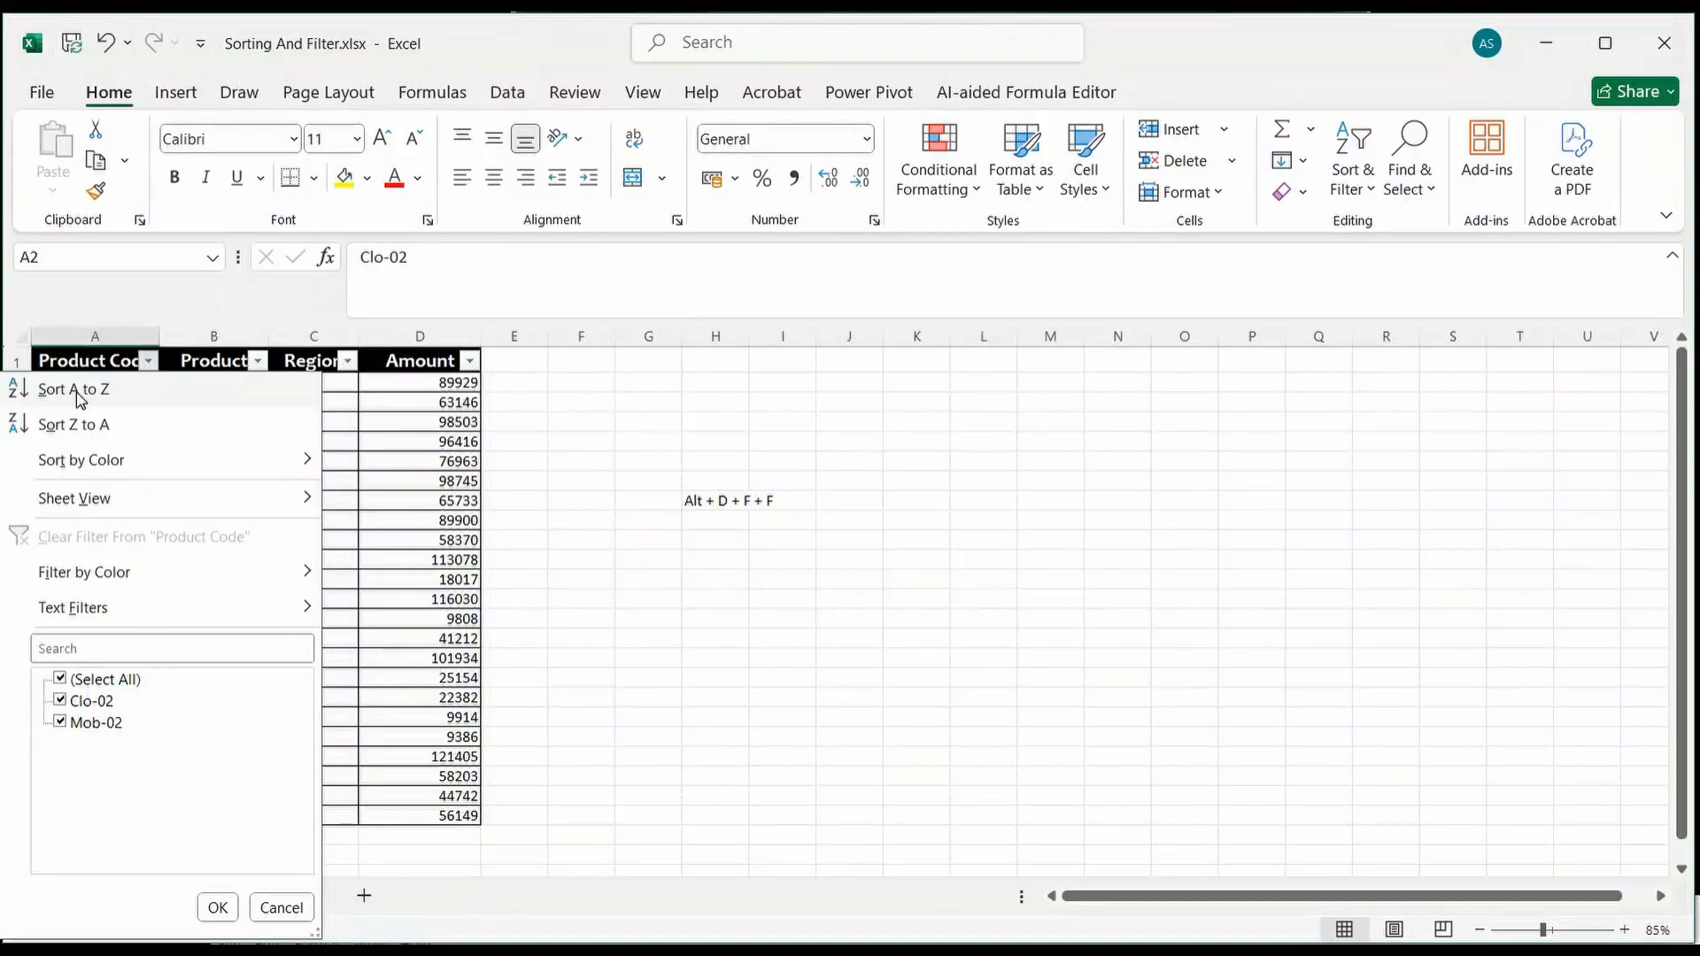
{"action": "left_click", "coordinate": [79, 398]}
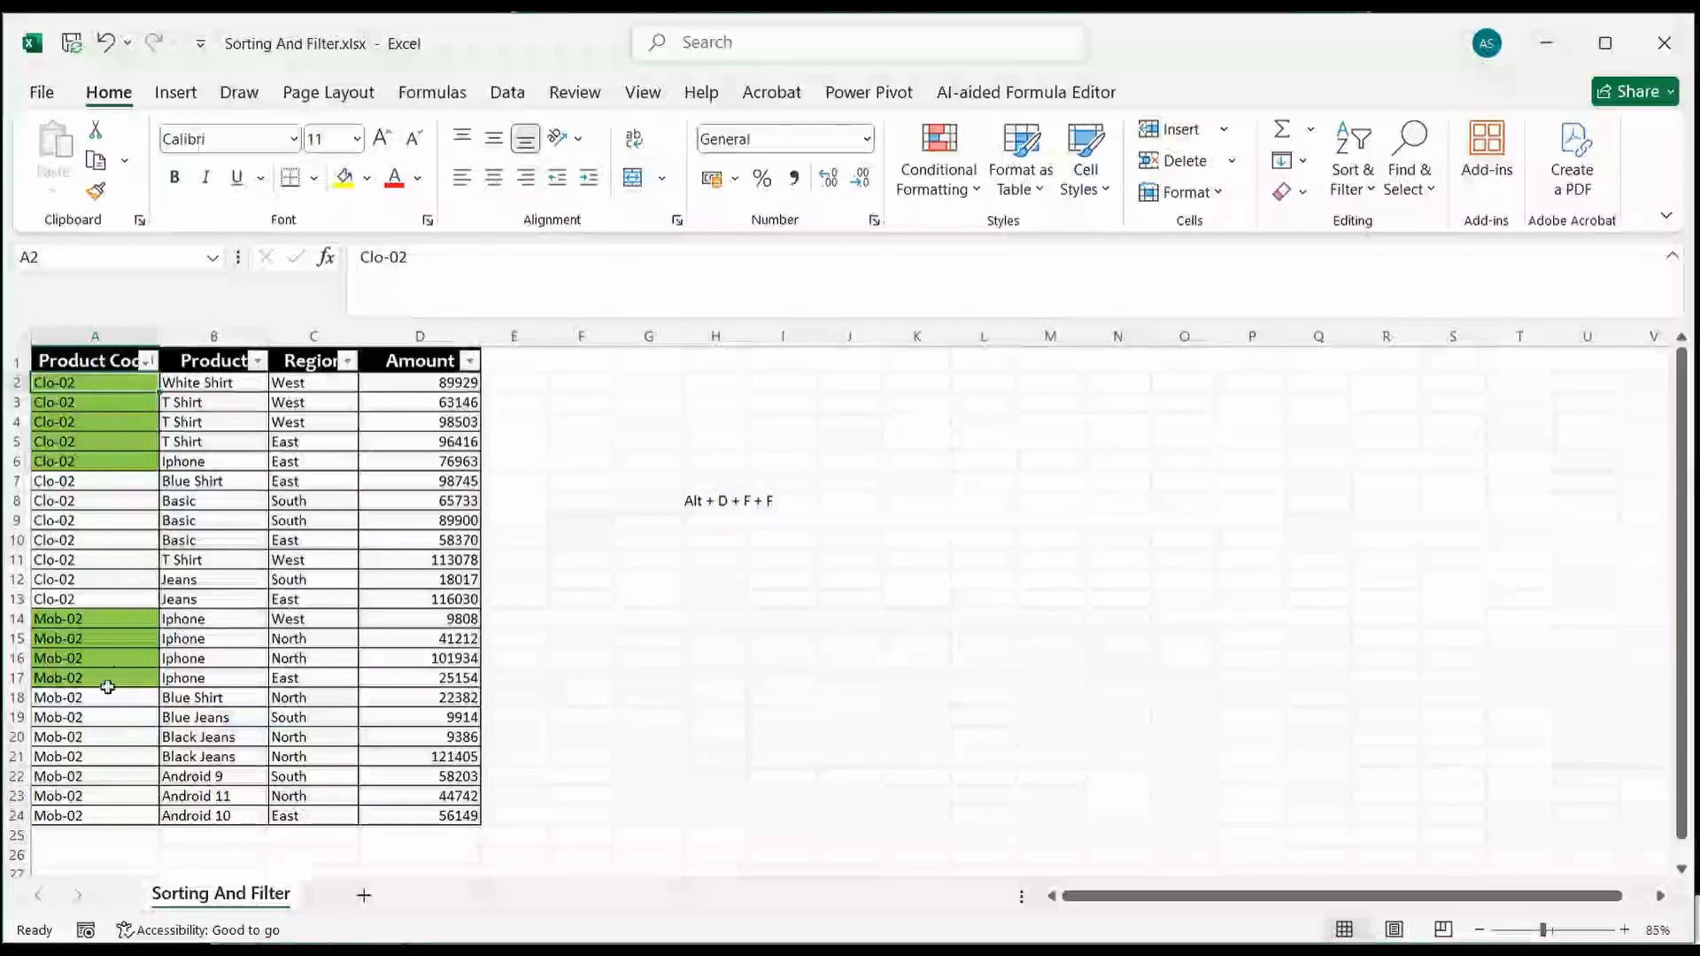
Step: Sort the table by Product Code from Z to A, then bring the green-filled Product Code cells to the top
{"action": "left_click", "coordinate": [148, 361]}
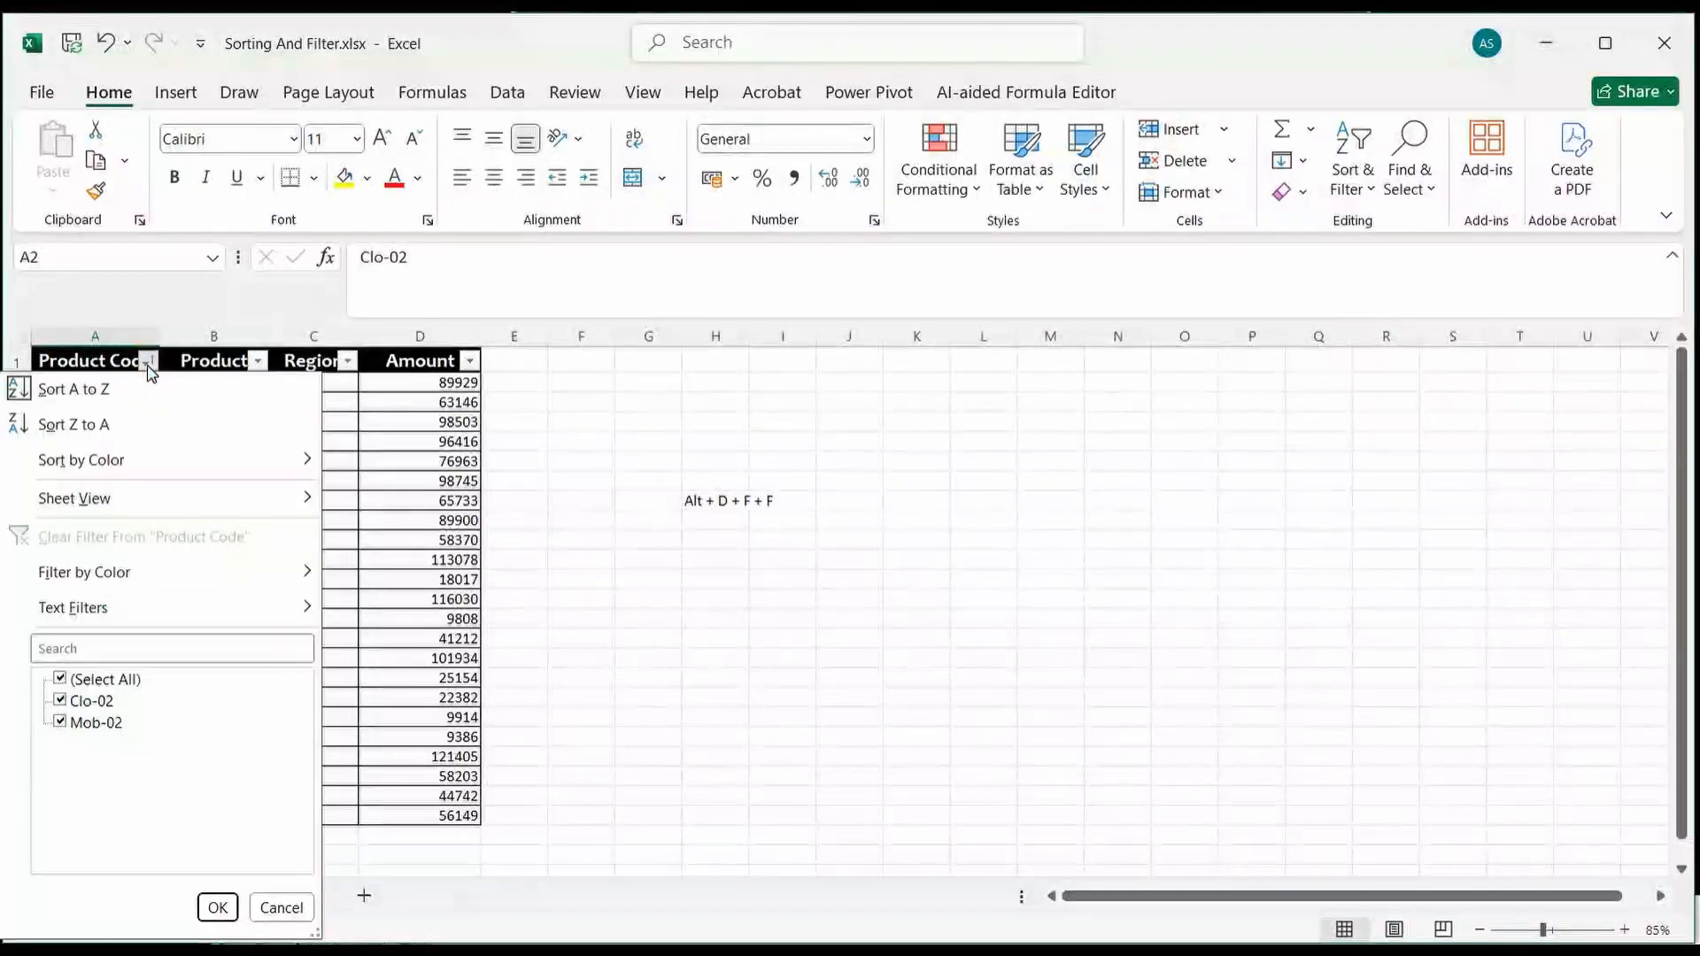
{"action": "left_click", "coordinate": [101, 428]}
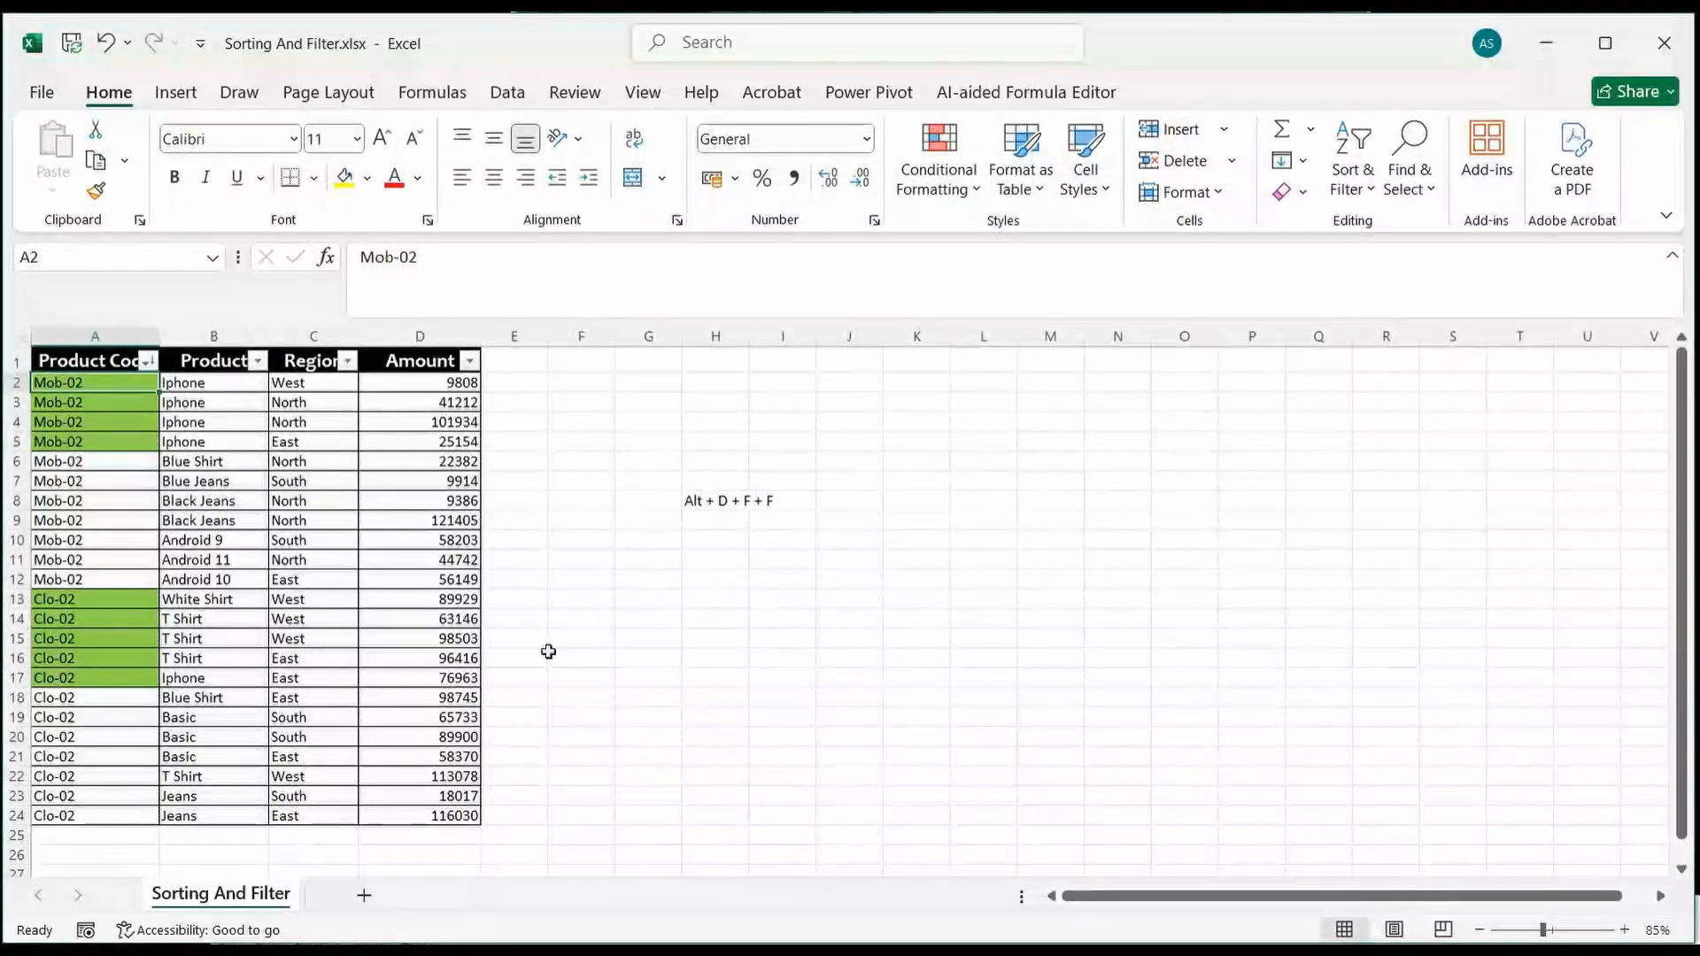
{"action": "left_click", "coordinate": [149, 364]}
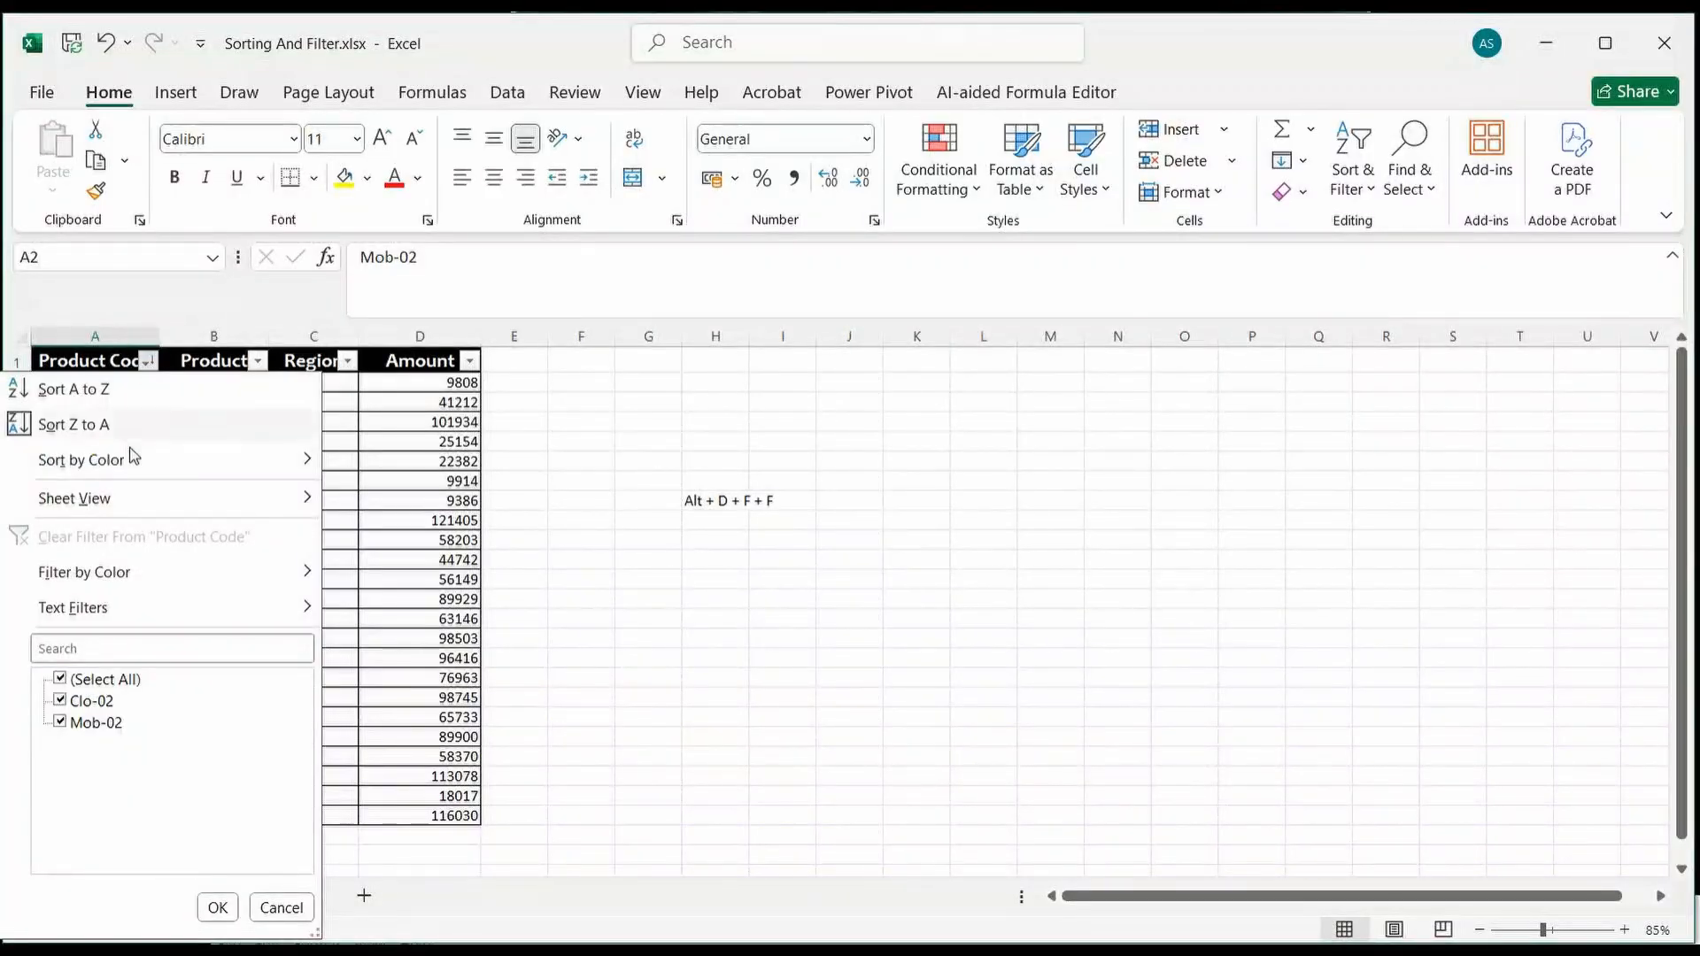
{"action": "mouse_move", "coordinate": [130, 461]}
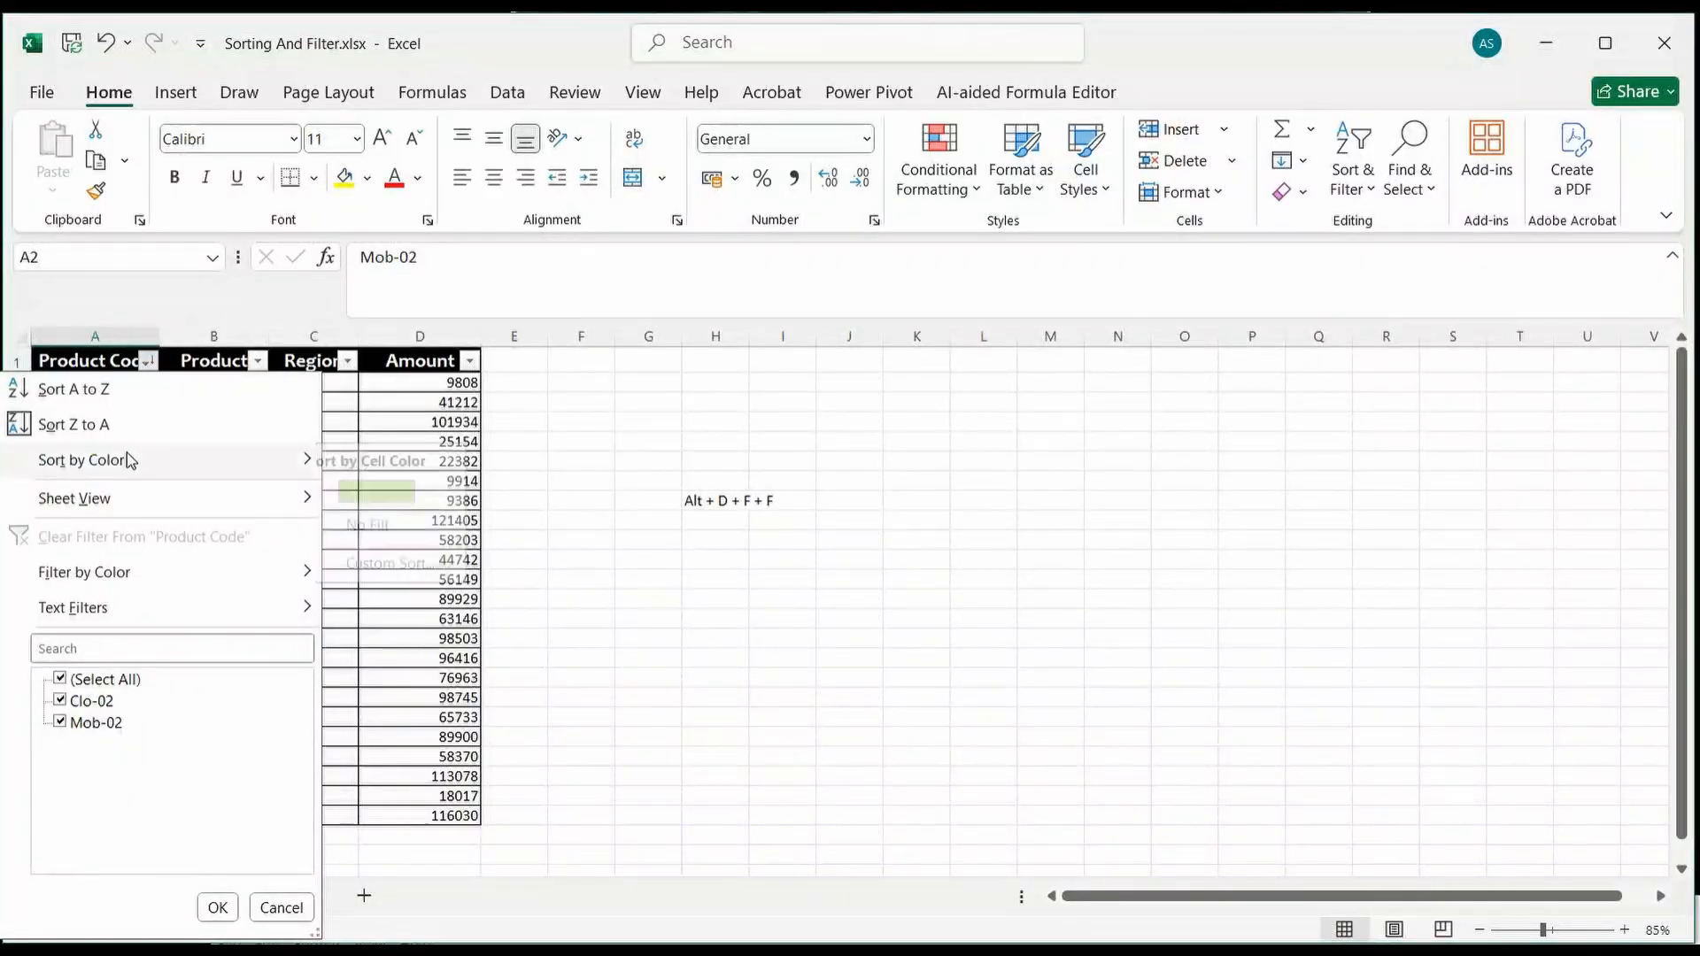
{"action": "left_click", "coordinate": [409, 485]}
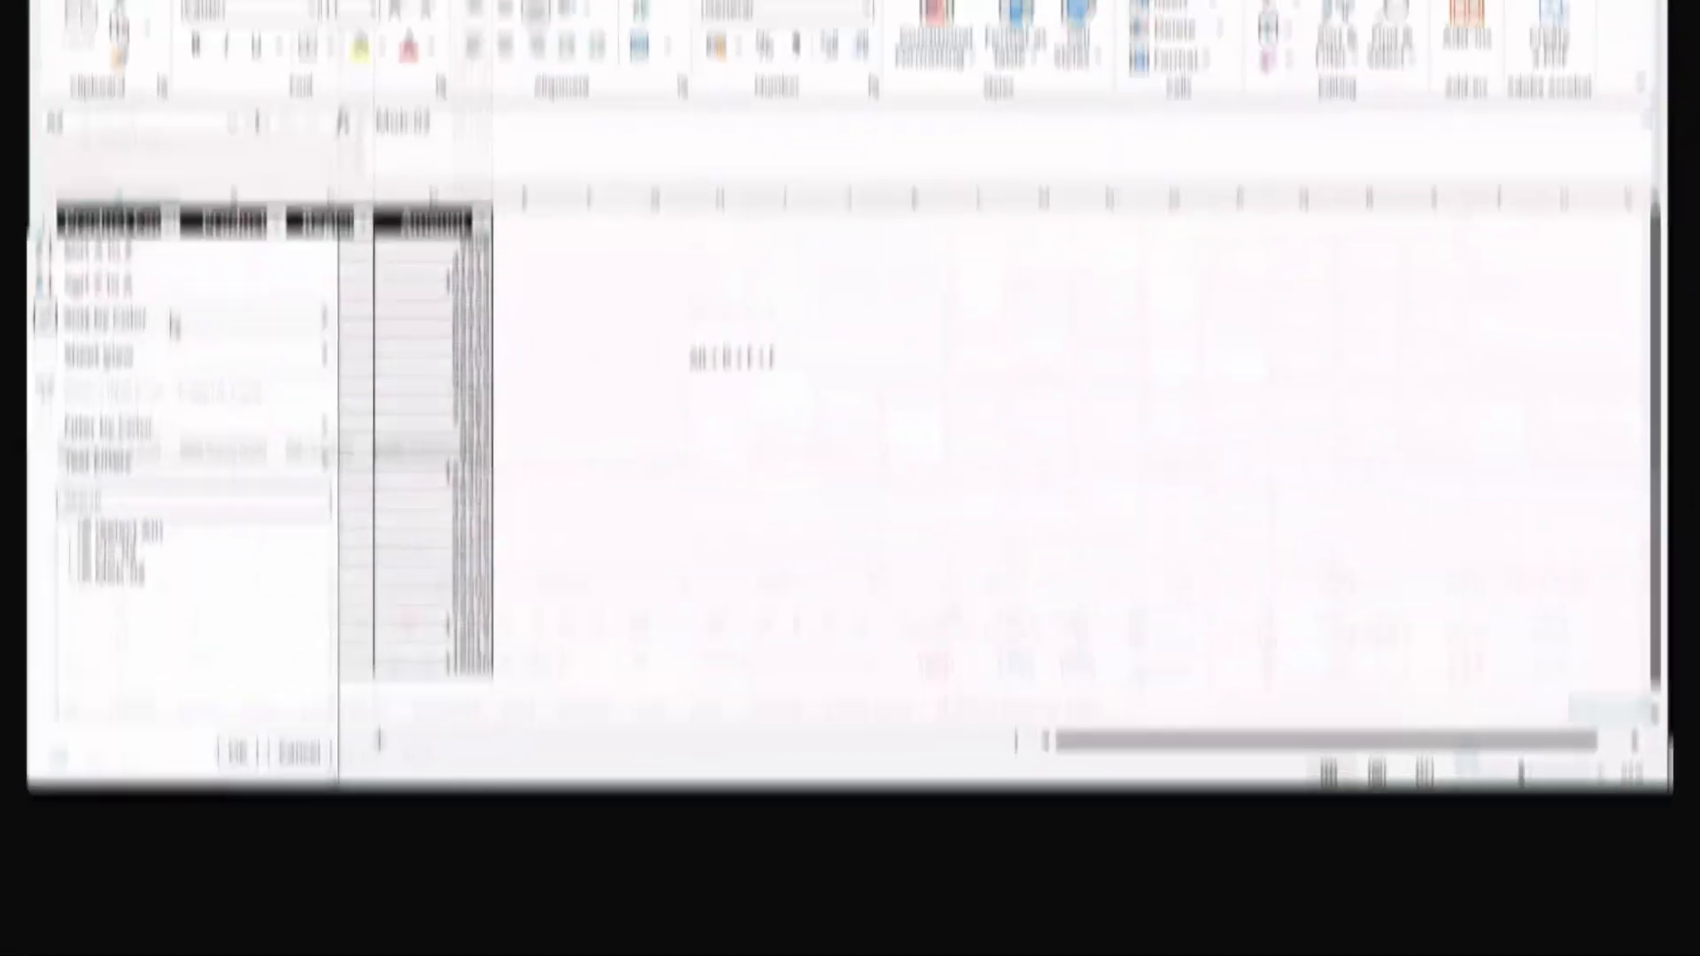
Step: Add a second custom sort level on Product by cell values from Z to A, below the Product Code cell-color level
{"action": "mouse_move", "coordinate": [253, 322]}
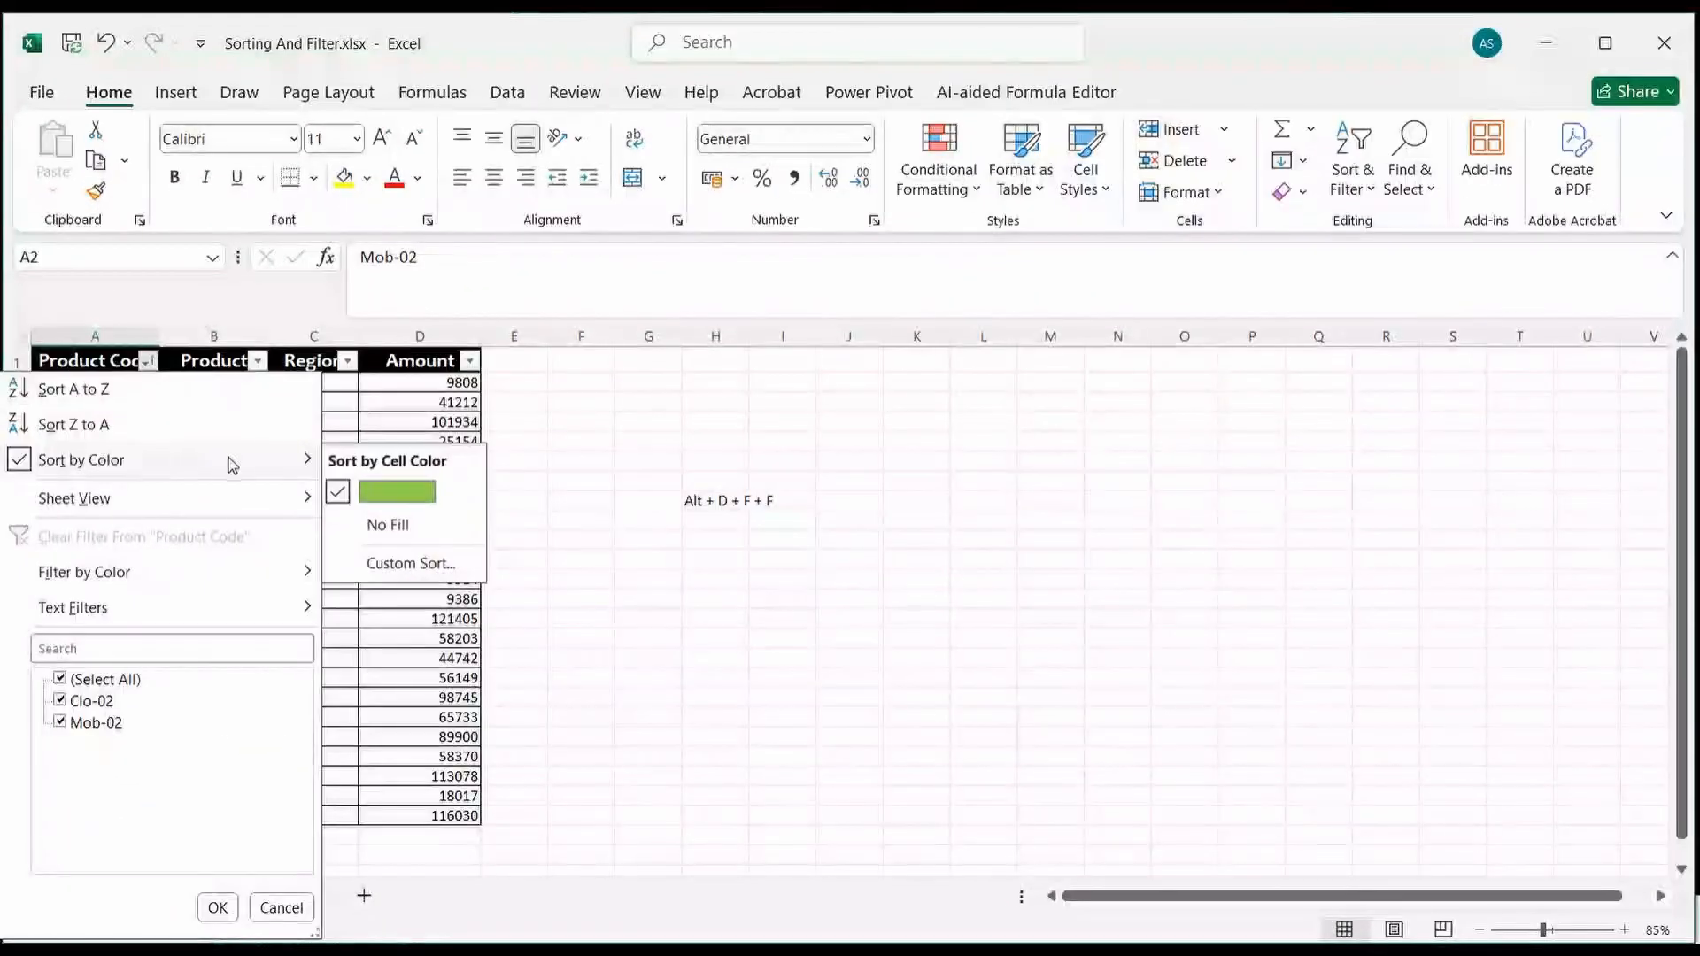
{"action": "left_click", "coordinate": [408, 564]}
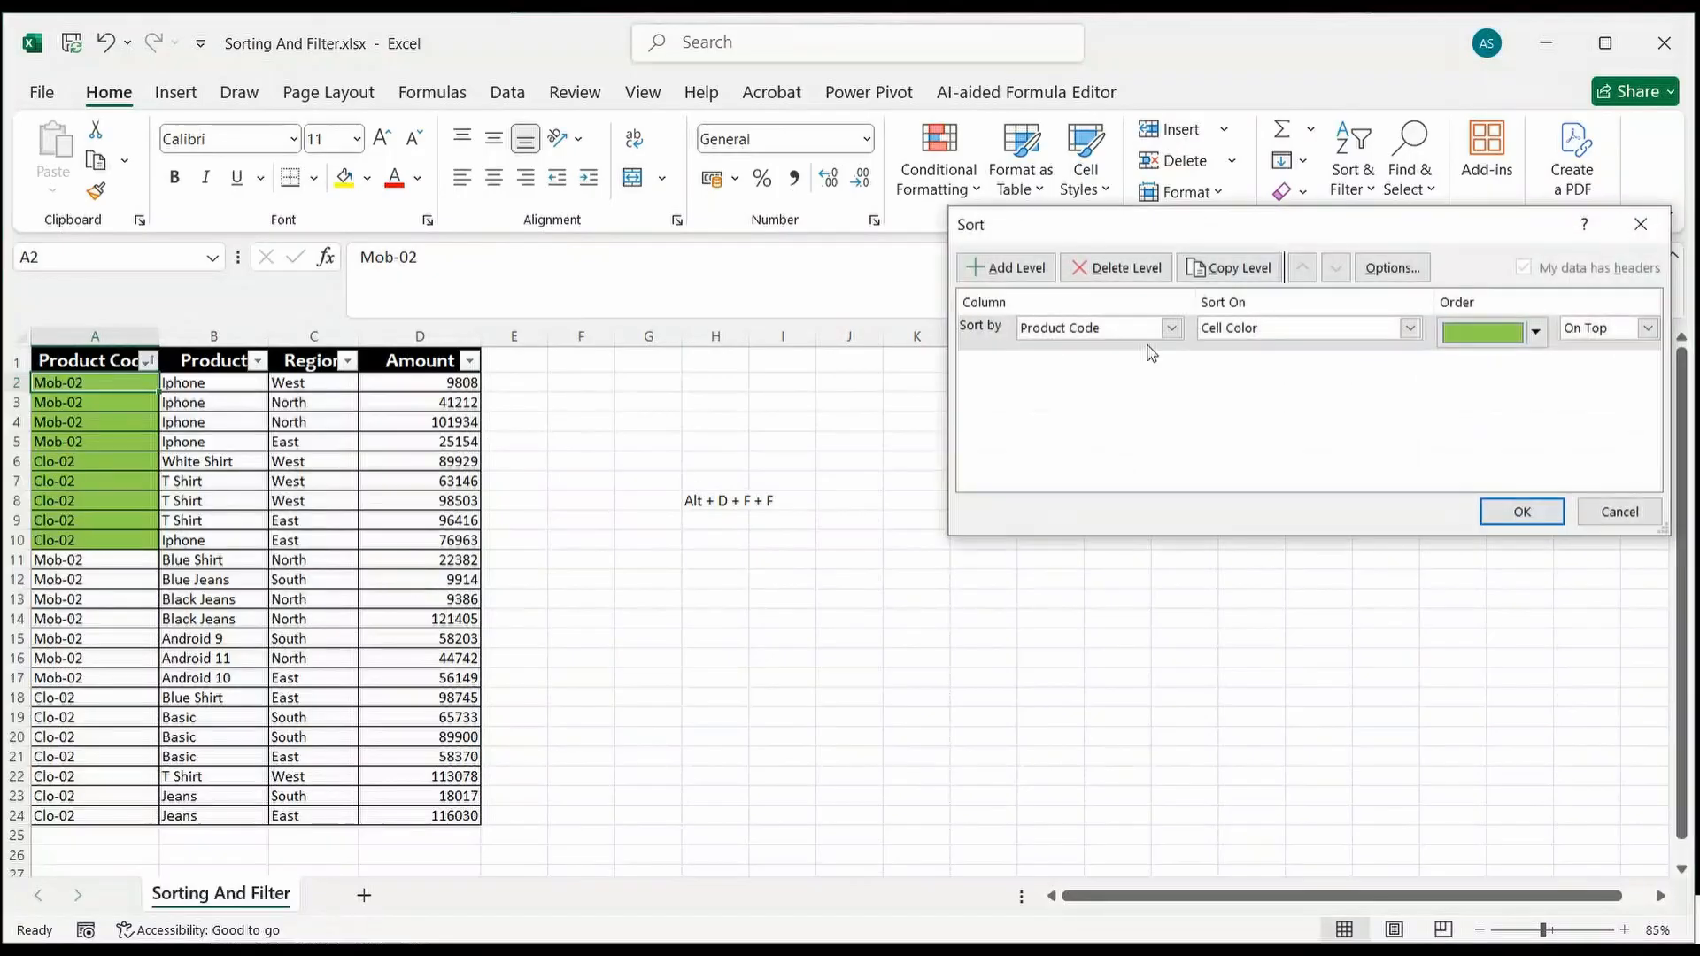
{"action": "left_click_drag", "start_coordinate": [1176, 251], "coordinate": [859, 359]}
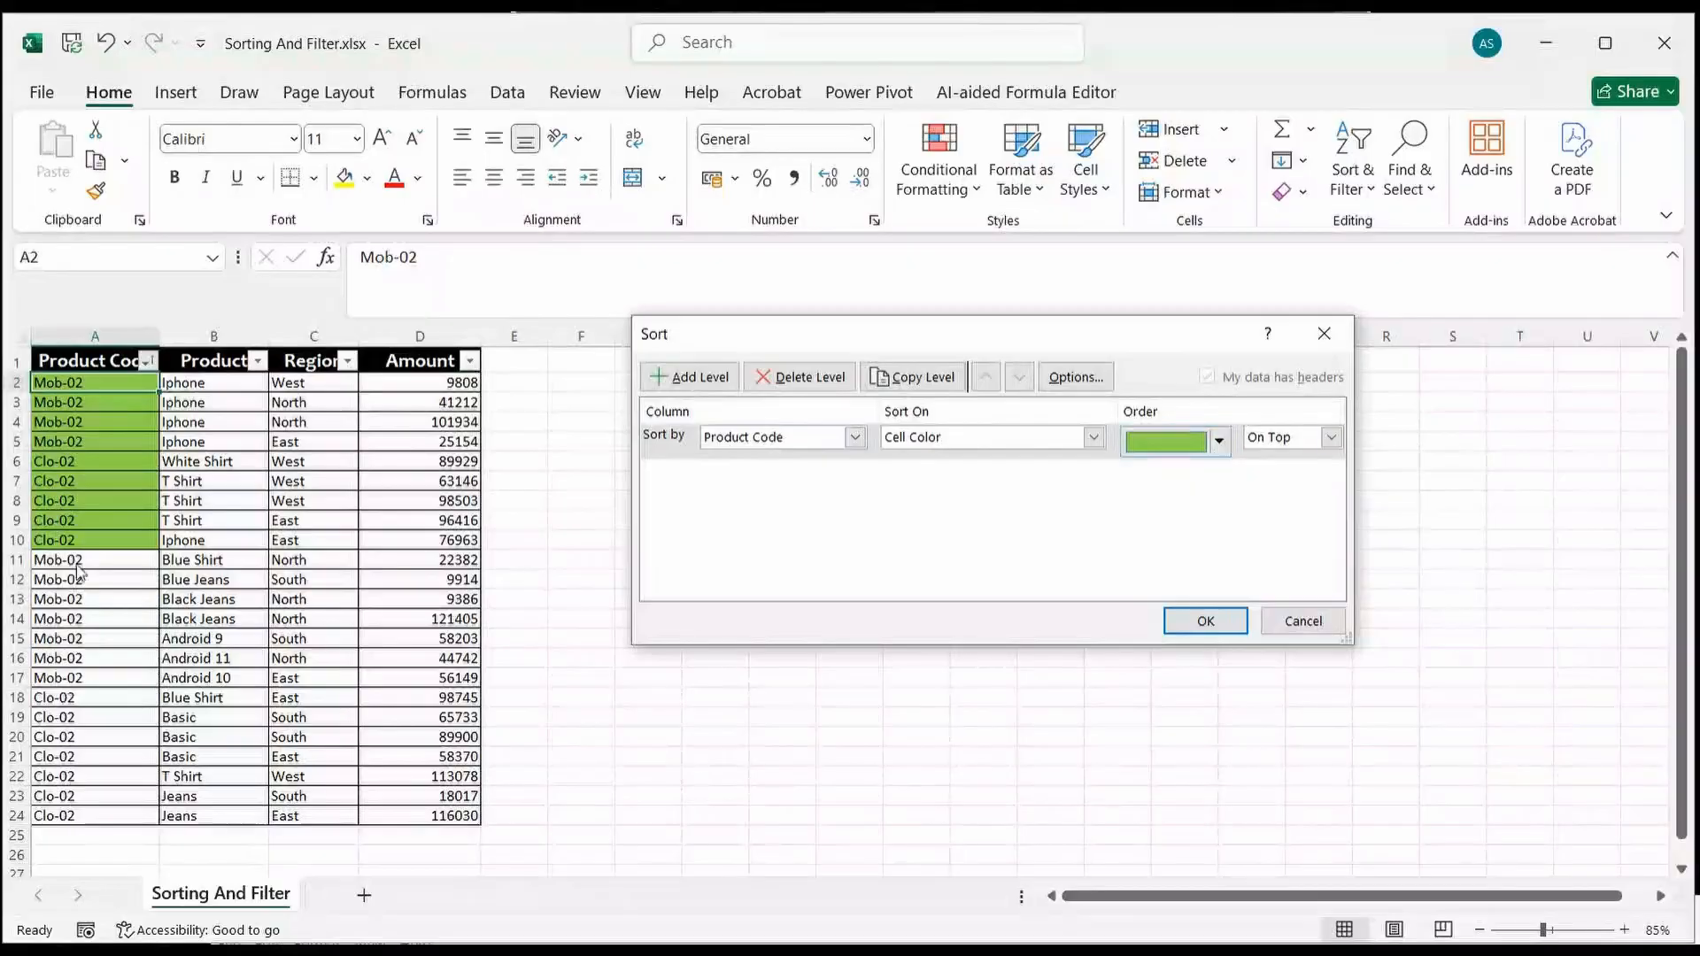
{"action": "left_click", "coordinate": [689, 379]}
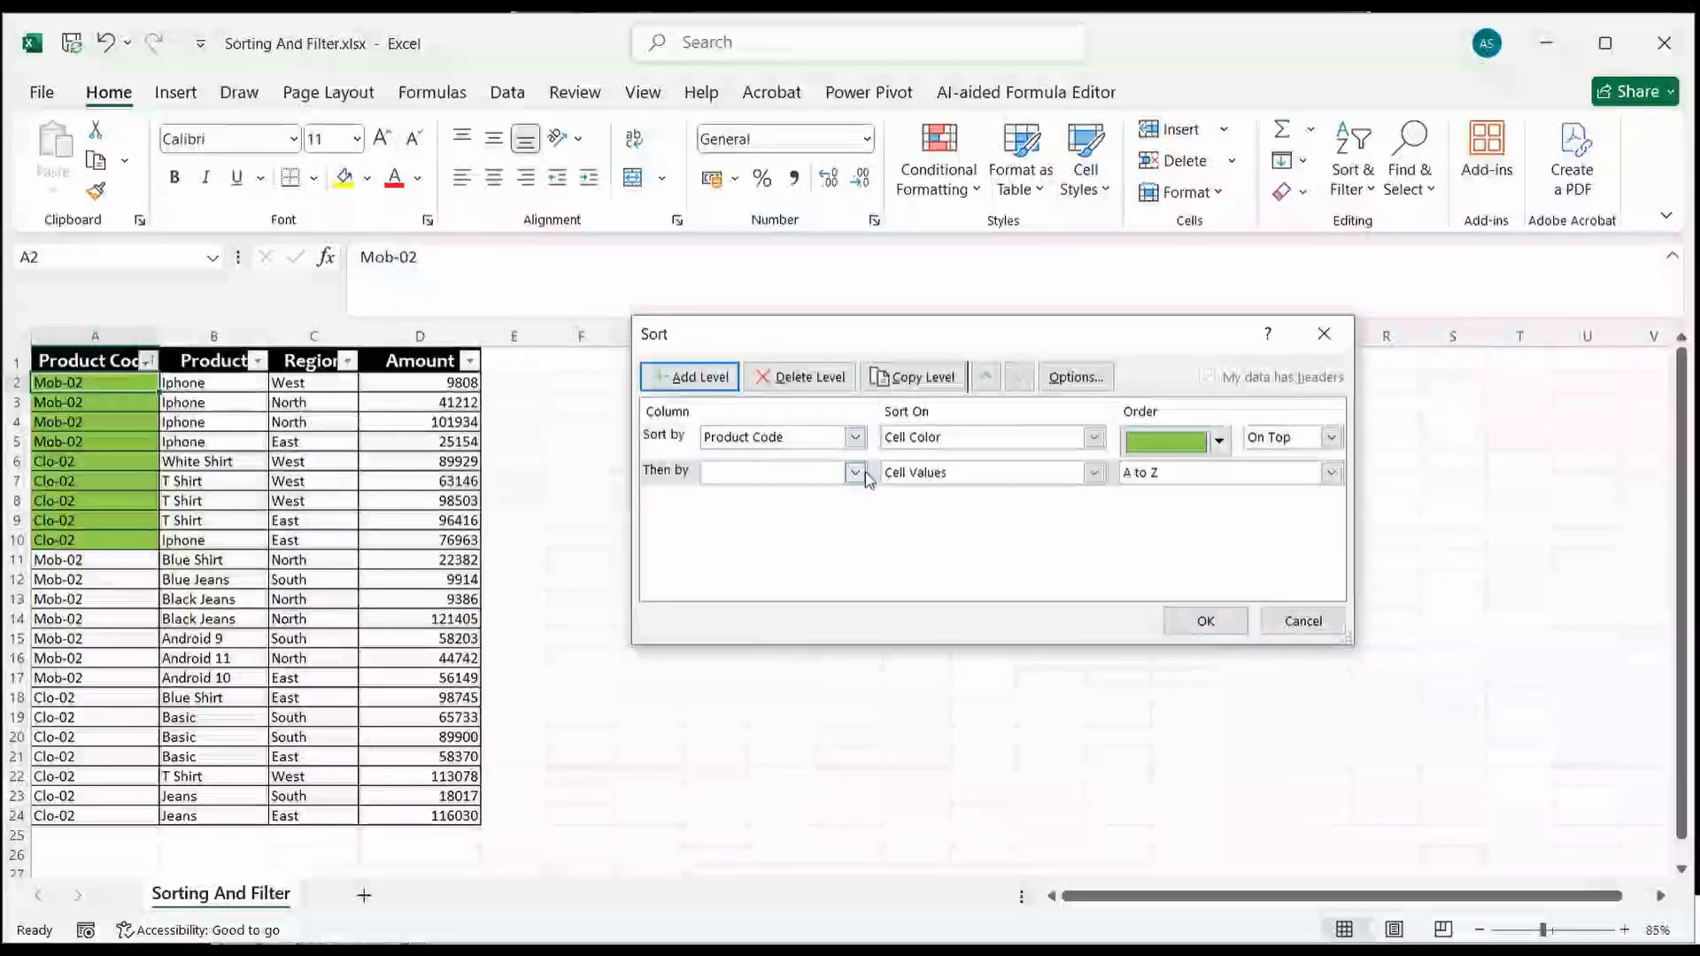
{"action": "left_click", "coordinate": [856, 473]}
{"action": "left_click", "coordinate": [735, 509]}
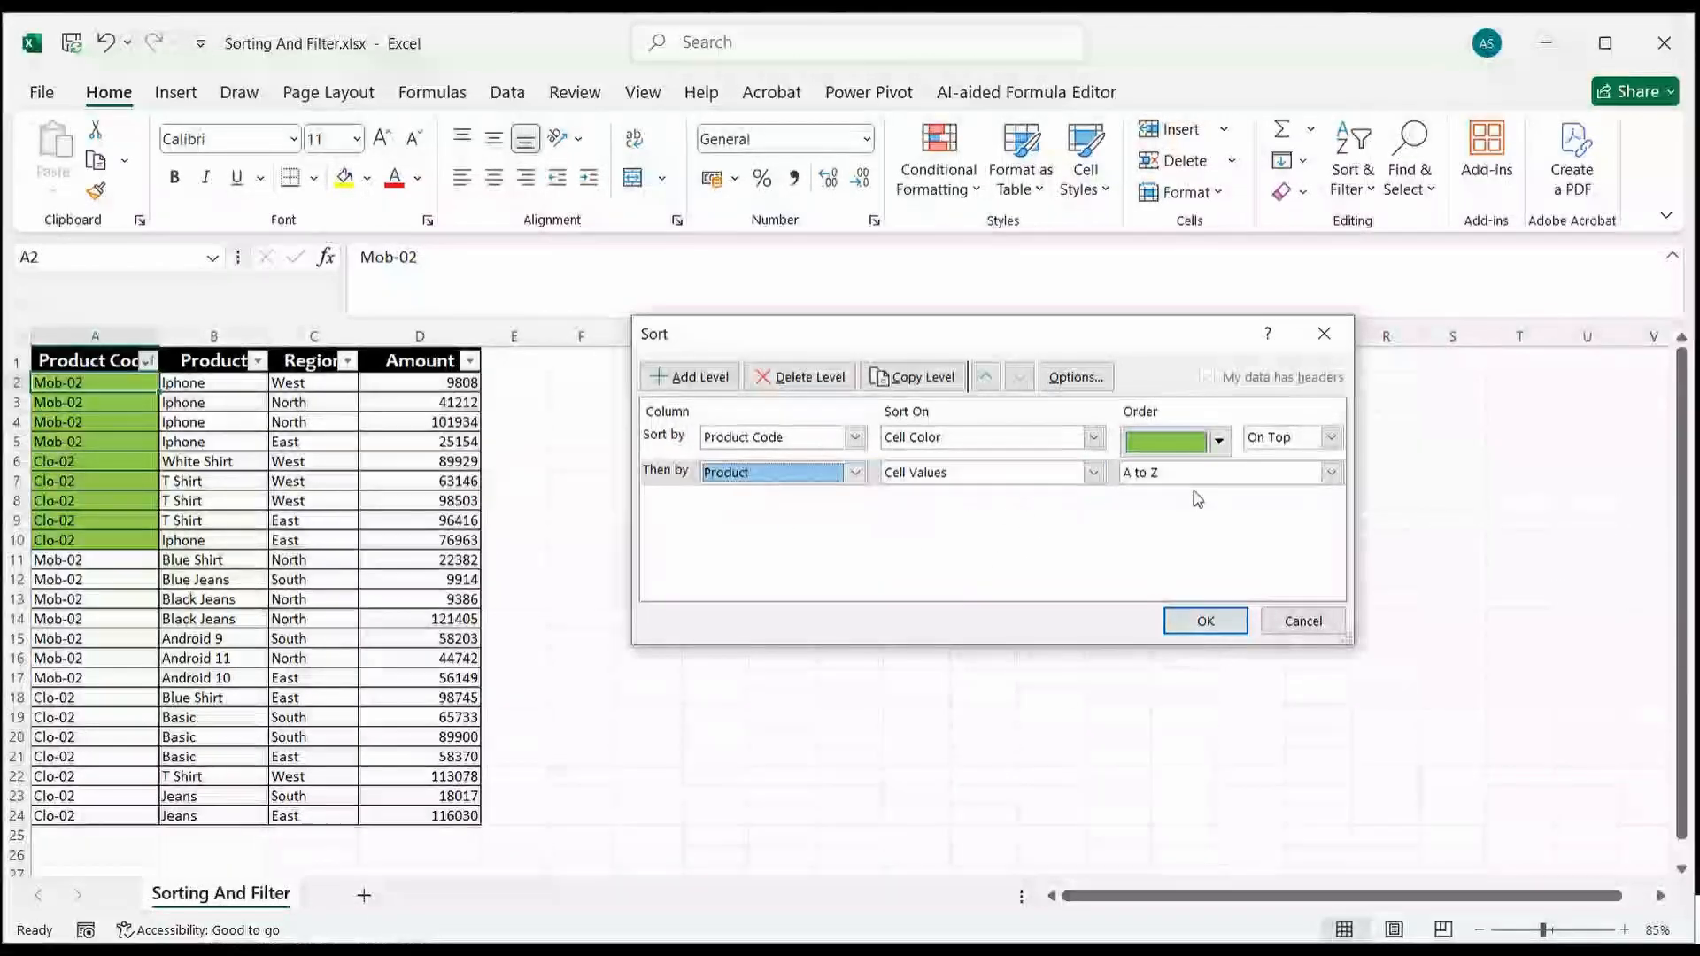
{"action": "left_click", "coordinate": [1331, 473]}
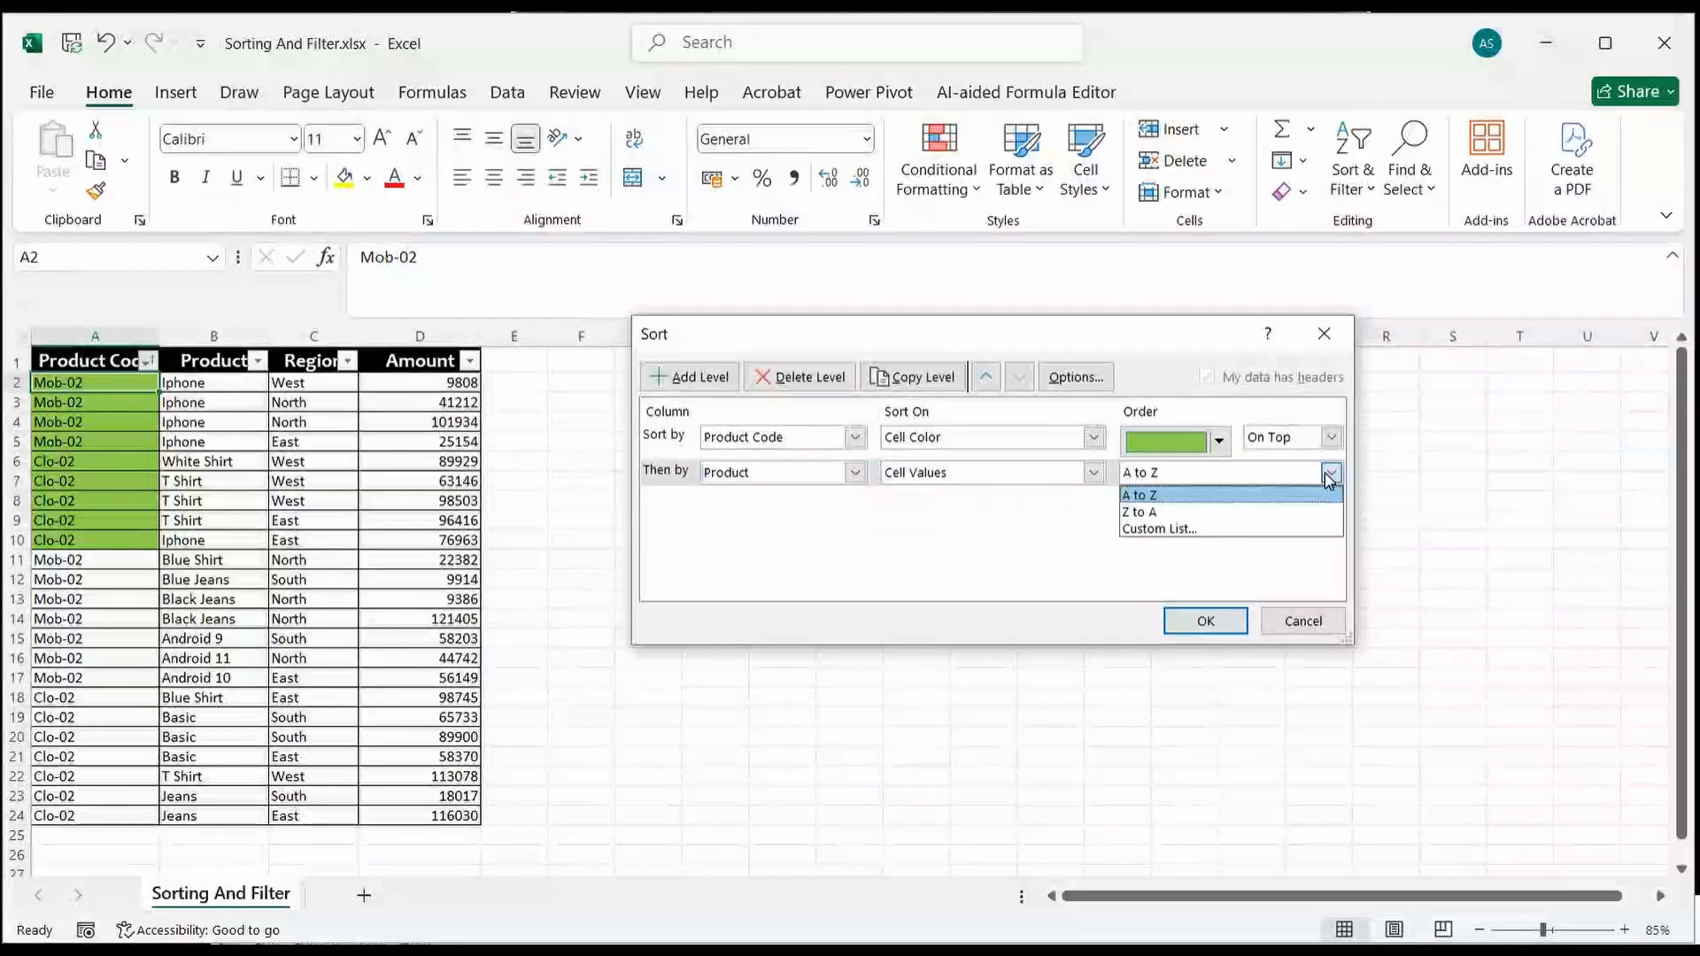
{"action": "left_click", "coordinate": [1287, 508]}
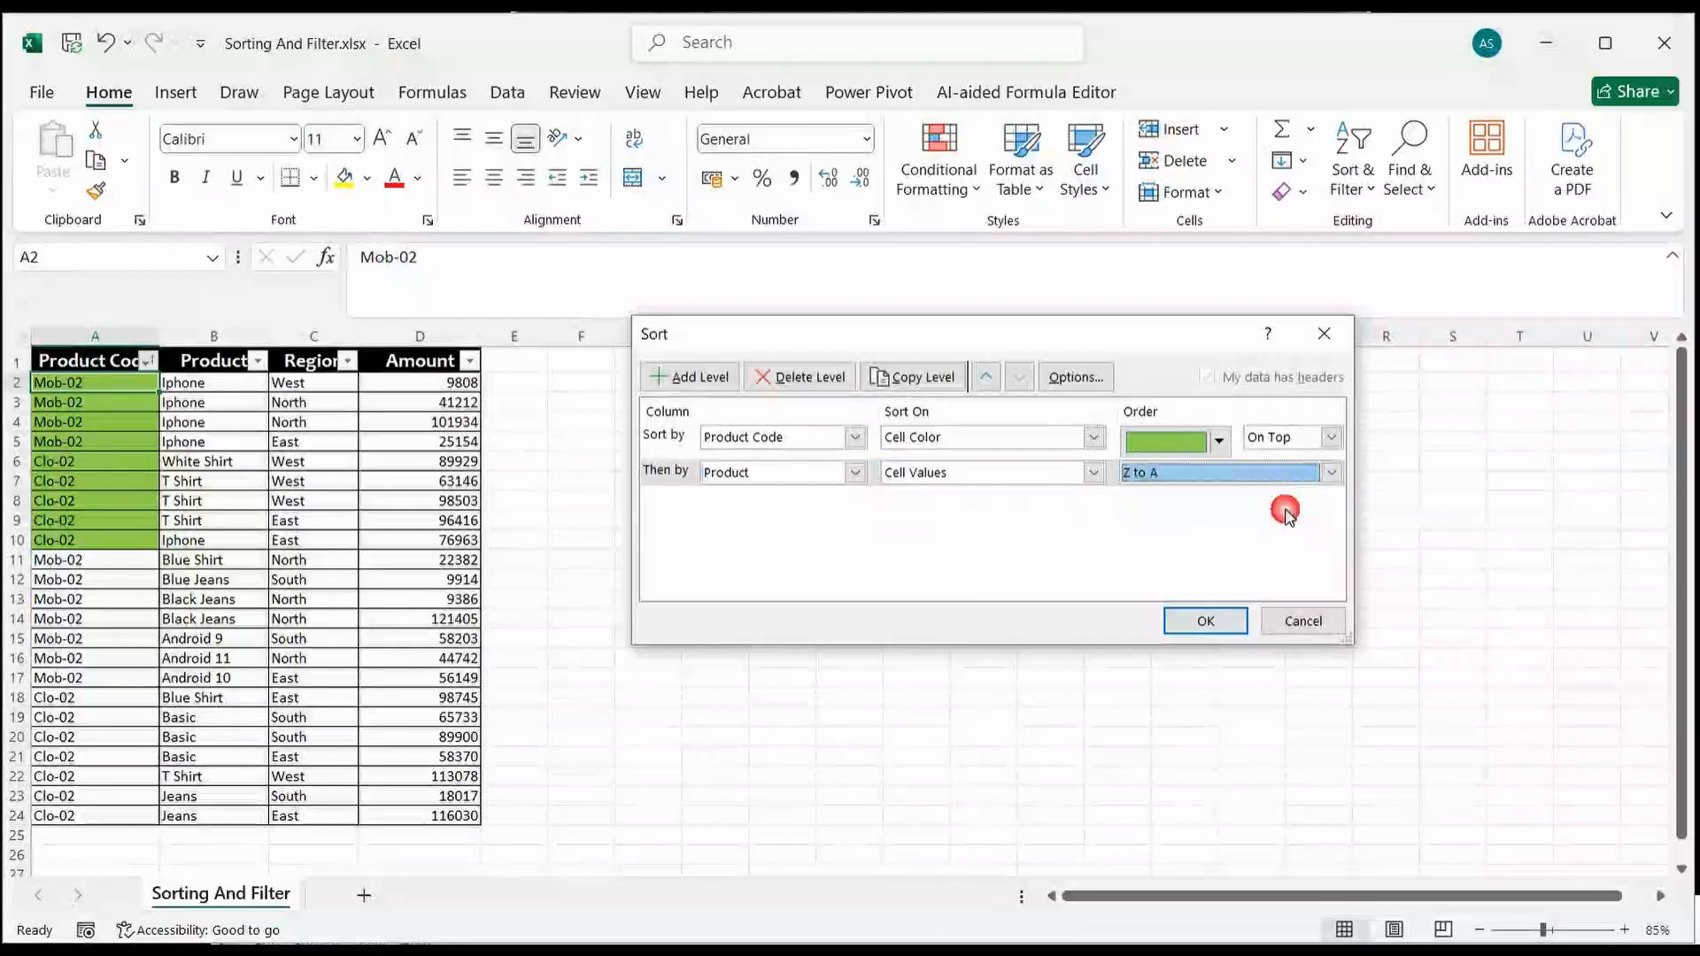
{"action": "left_click", "coordinate": [1221, 631]}
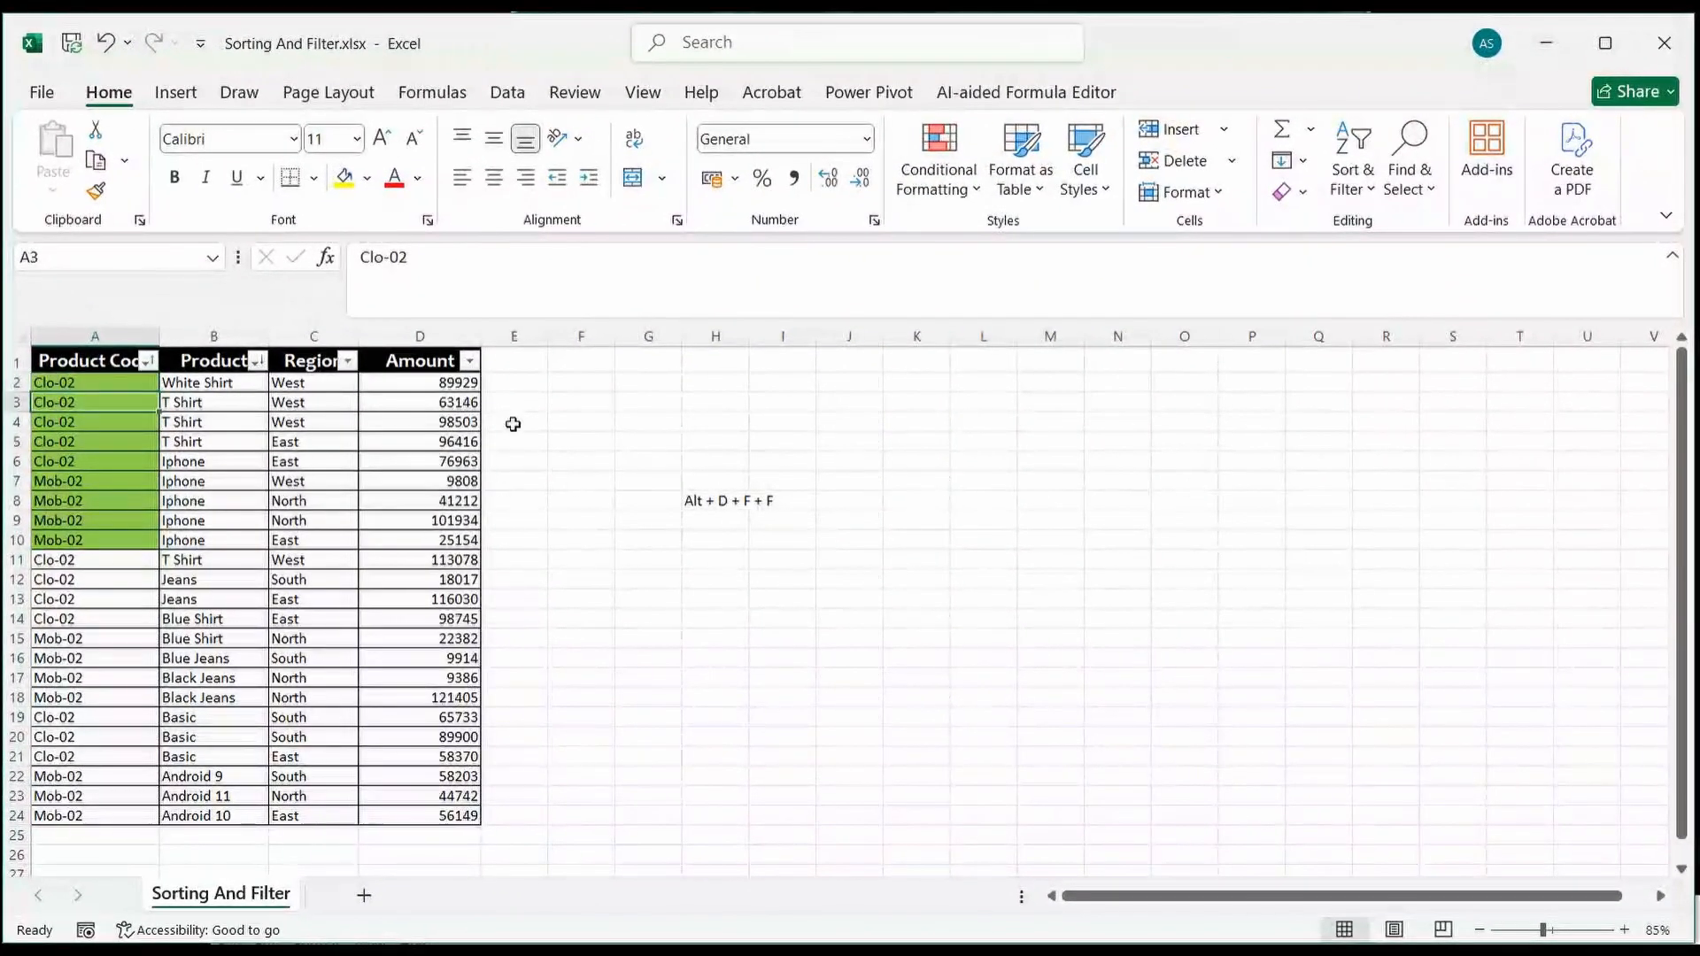
Step: Filter the Region column to show only South and West
{"action": "left_click", "coordinate": [351, 365]}
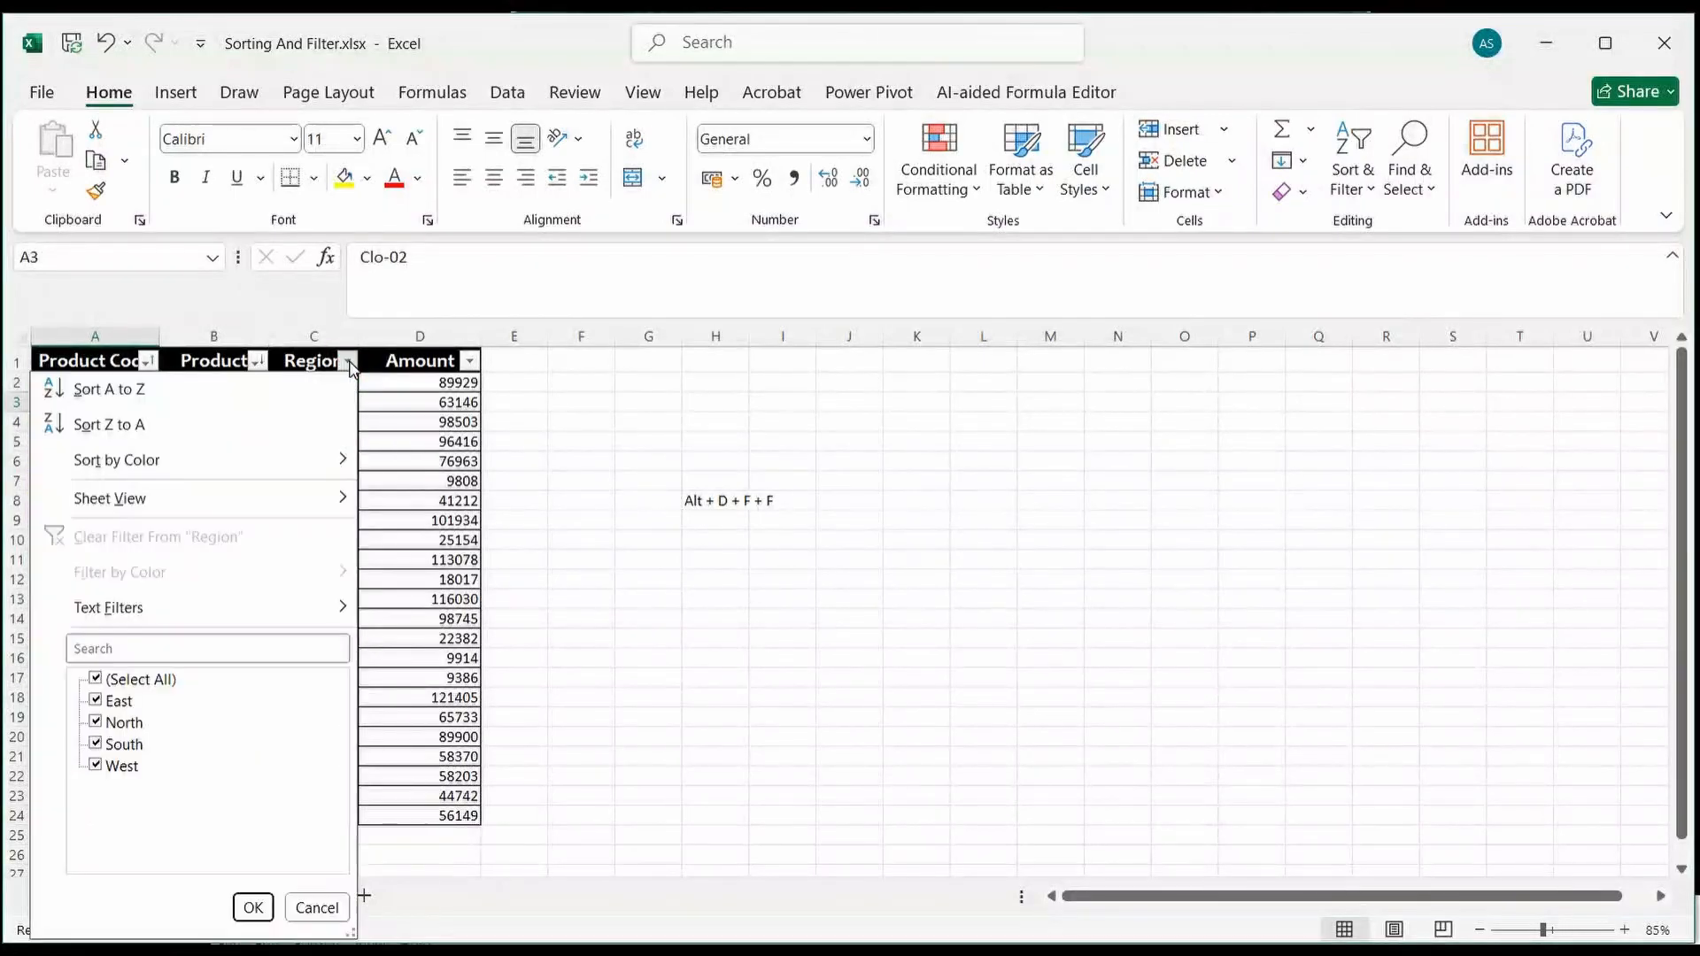
{"action": "left_click", "coordinate": [96, 680]}
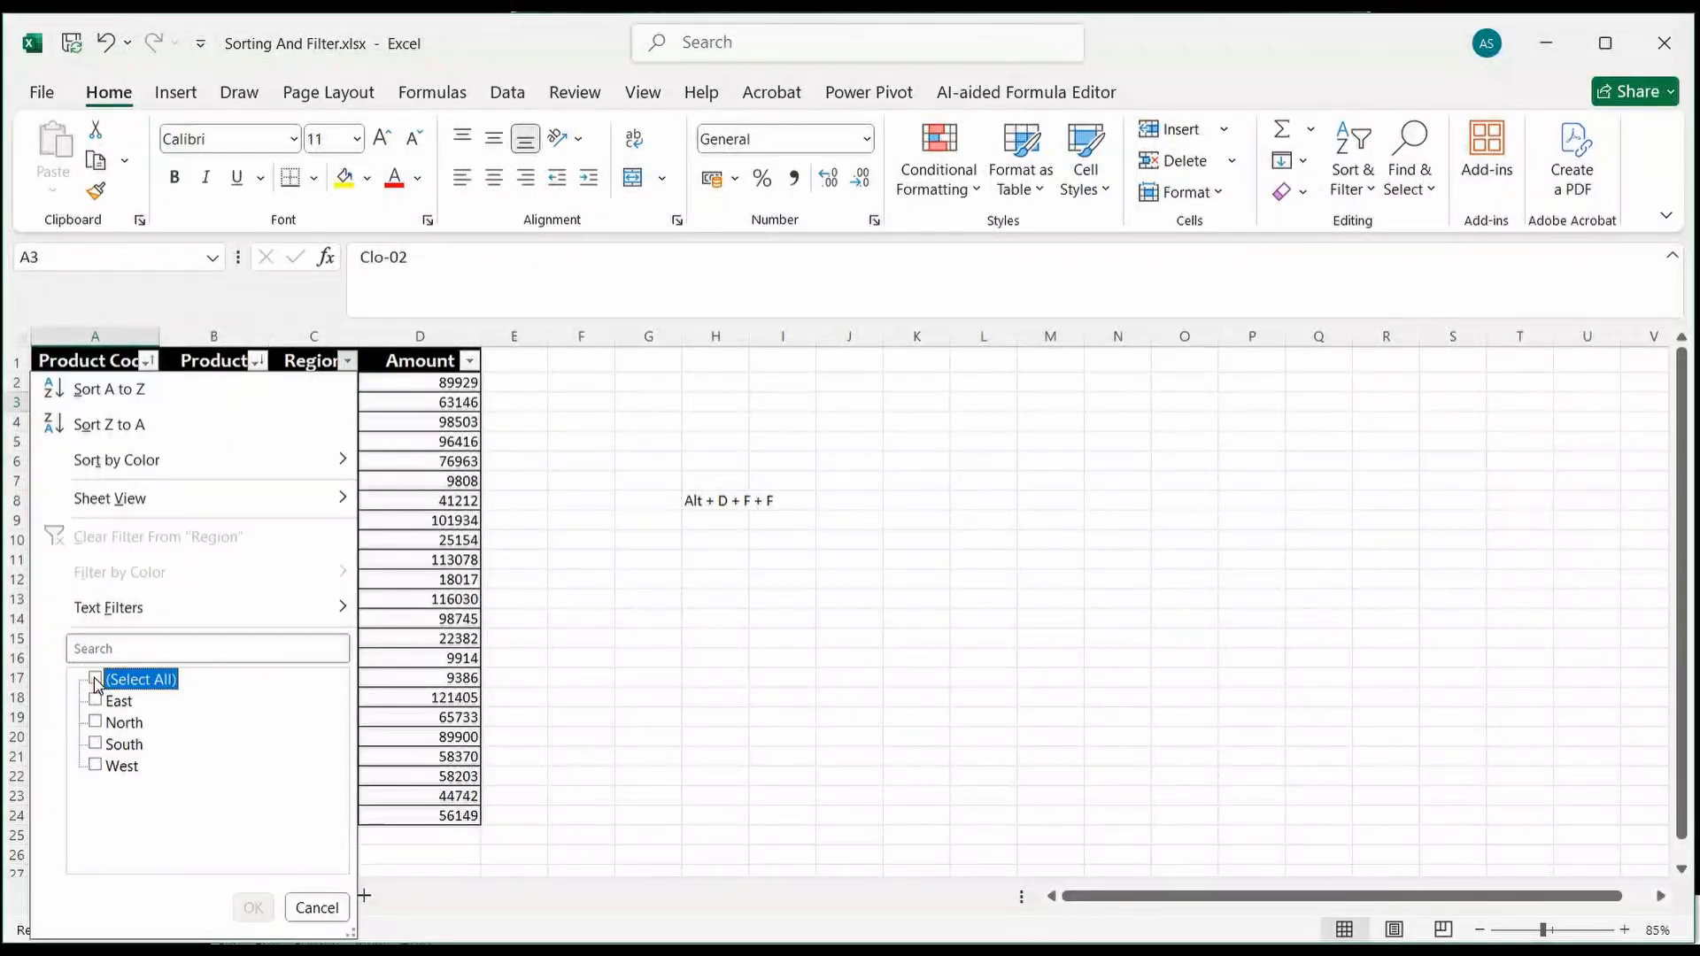
{"action": "left_click", "coordinate": [95, 744]}
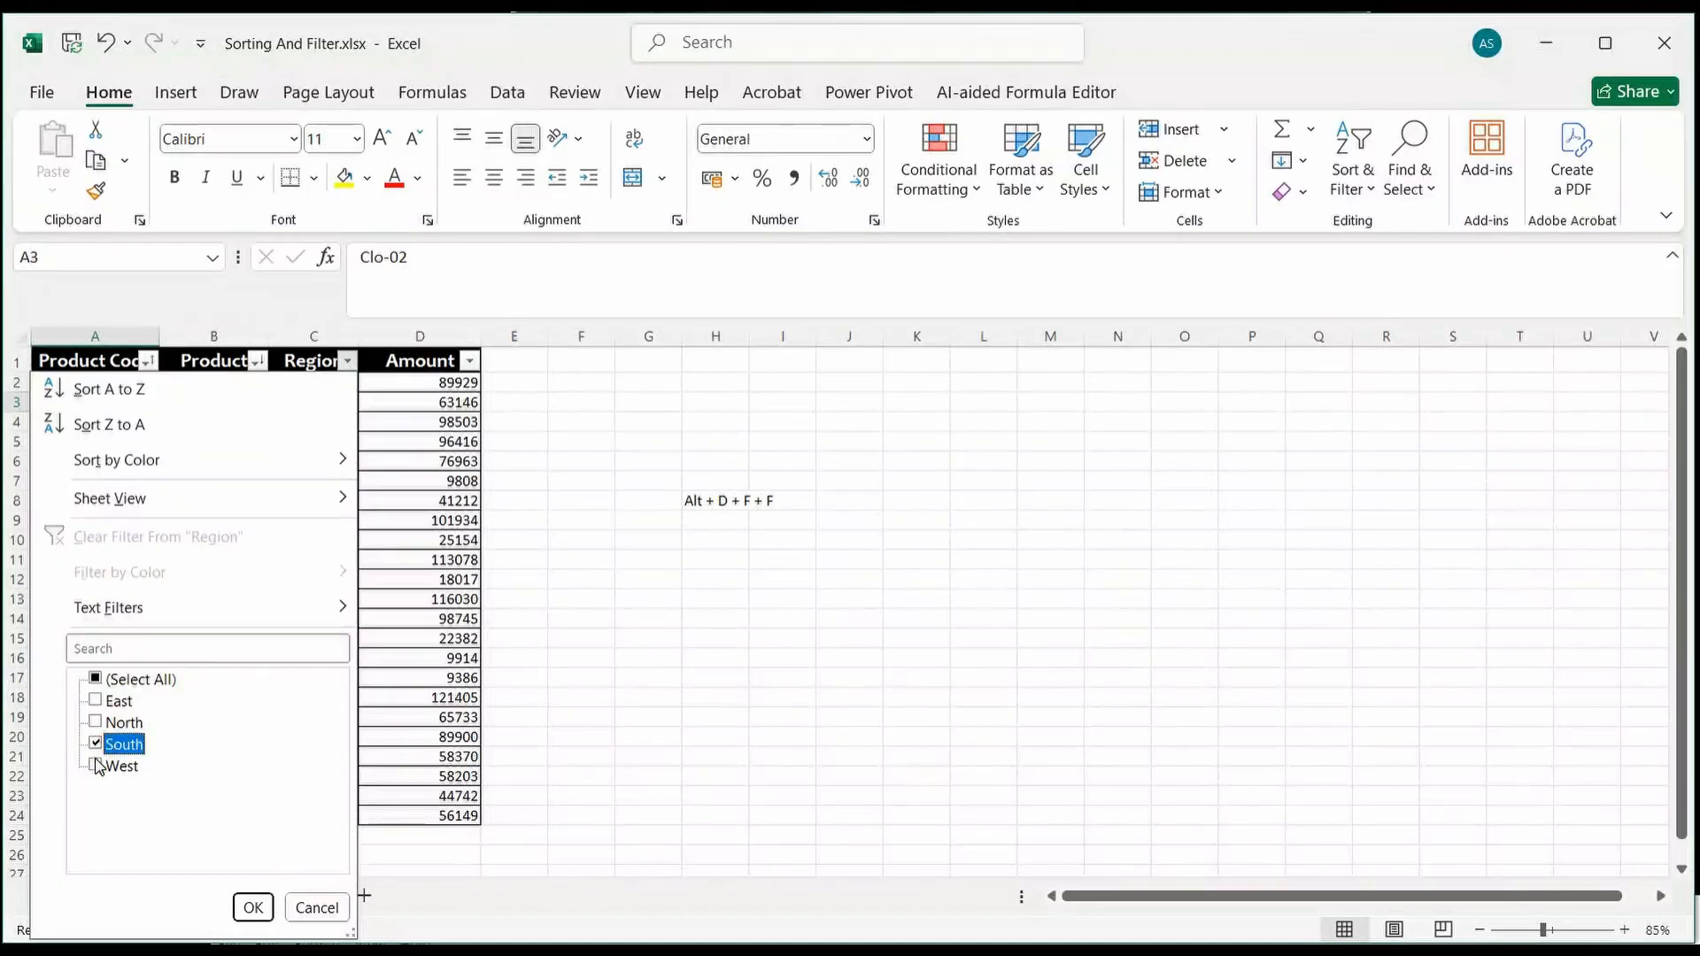
{"action": "left_click", "coordinate": [96, 765]}
{"action": "left_click", "coordinate": [254, 907]}
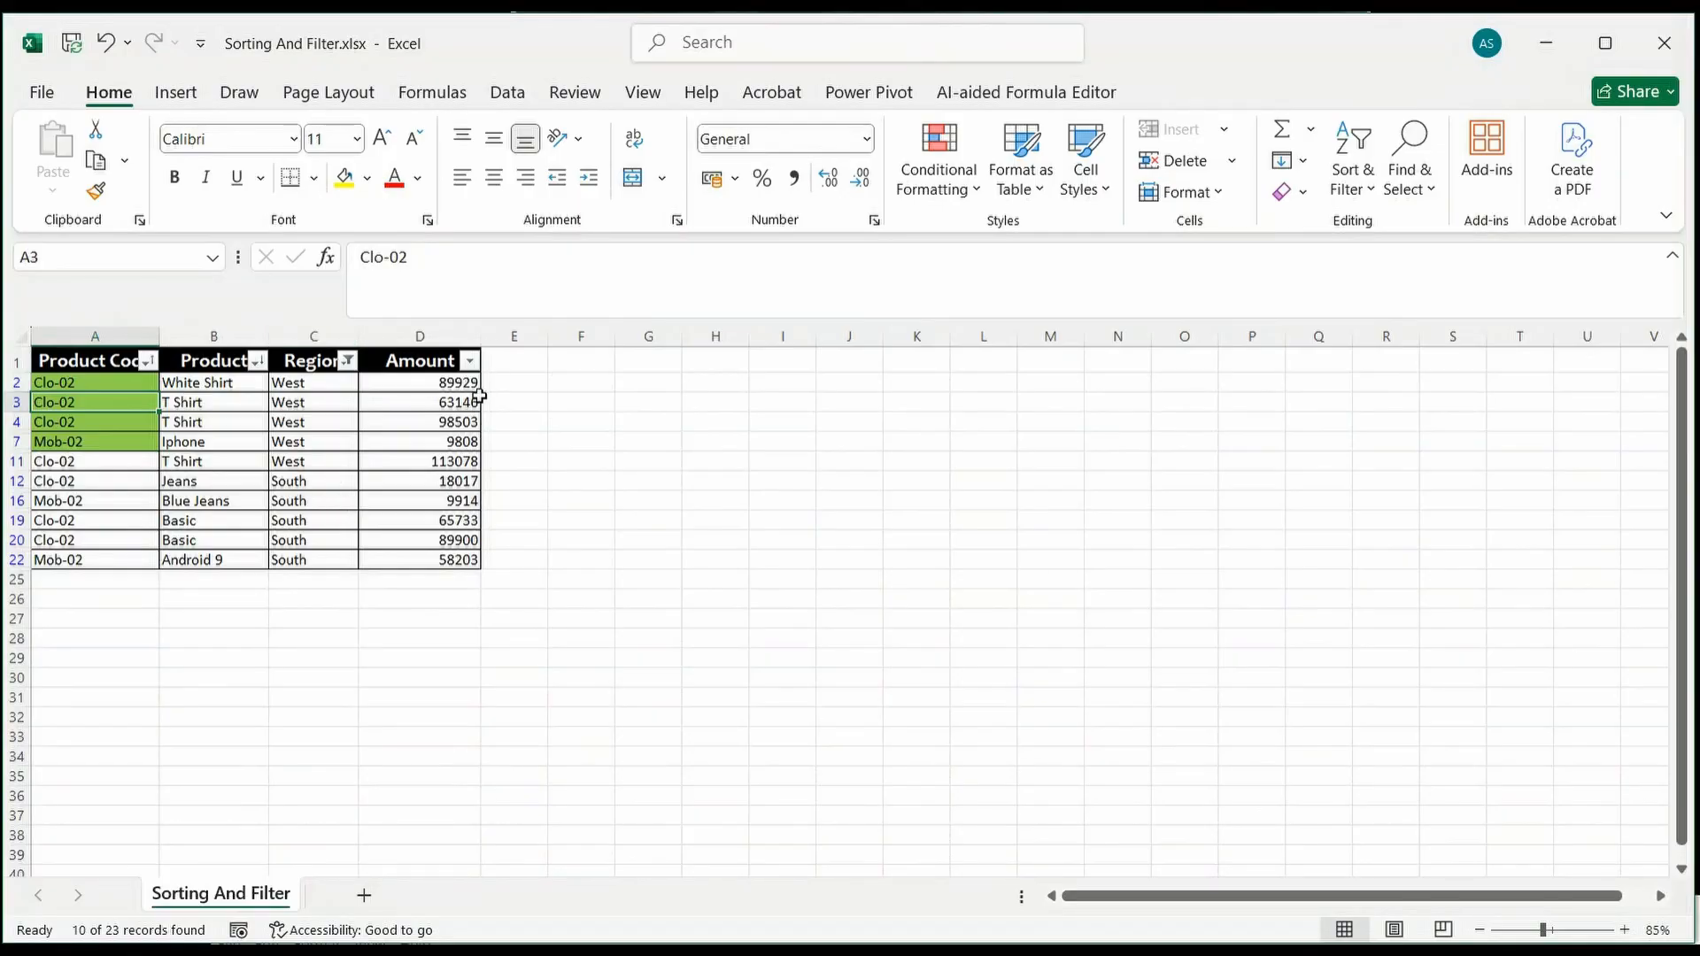
{"action": "left_click", "coordinate": [452, 541]}
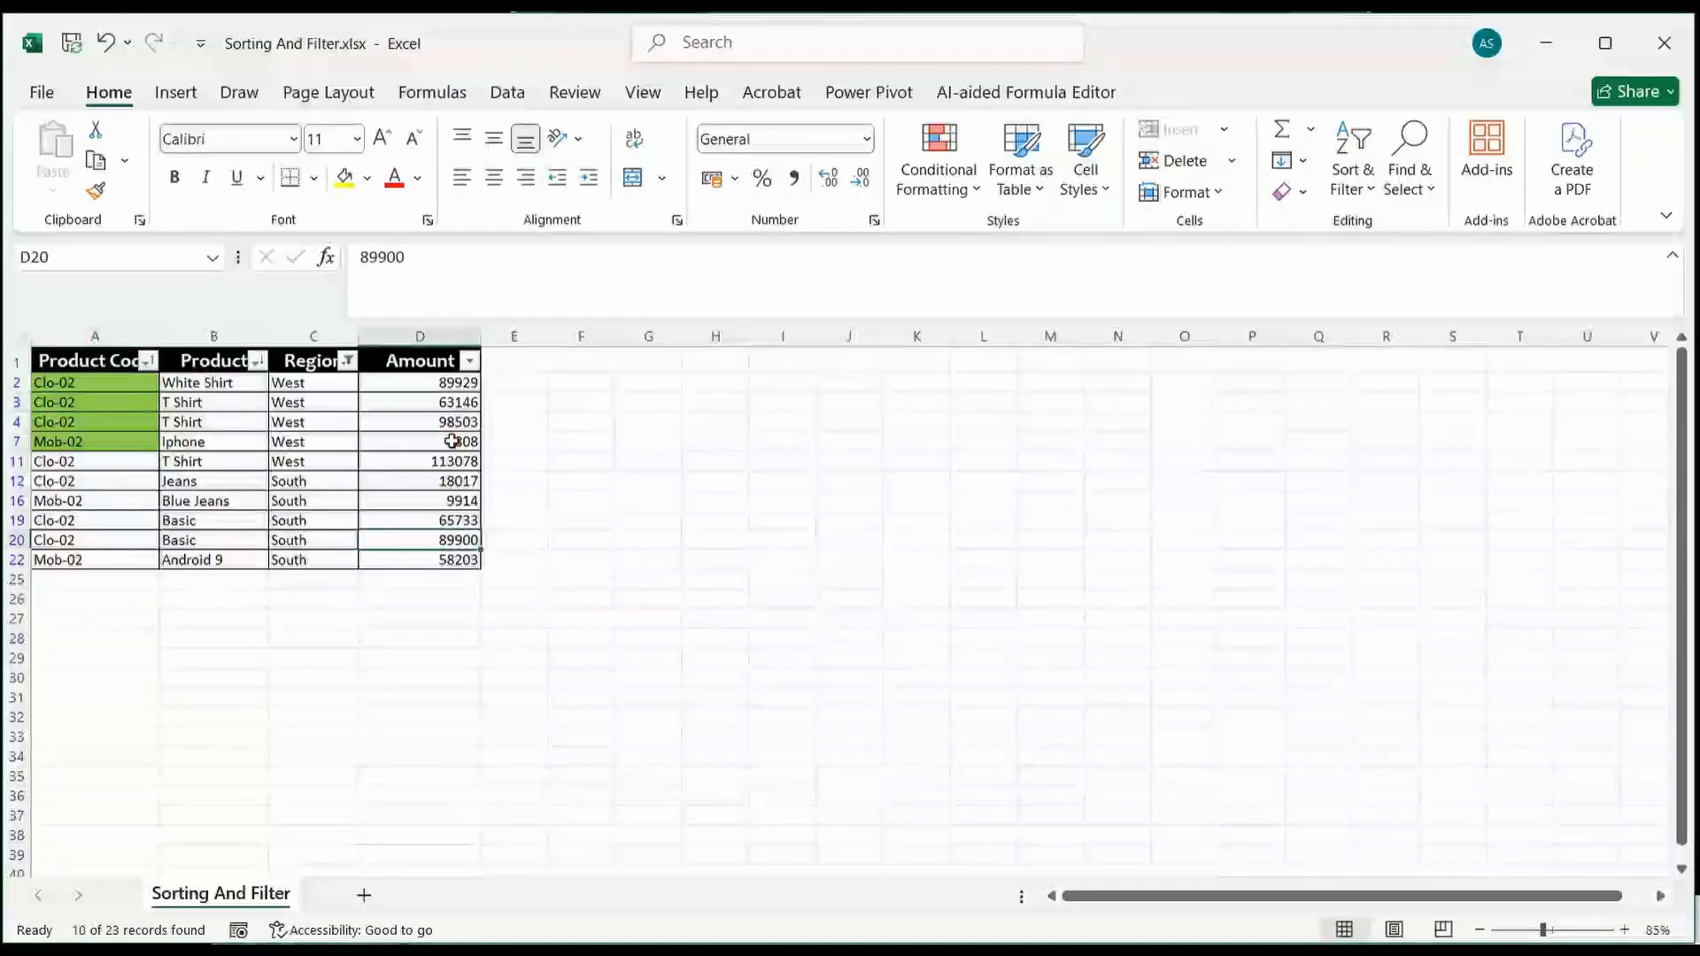
{"action": "left_click", "coordinate": [454, 420]}
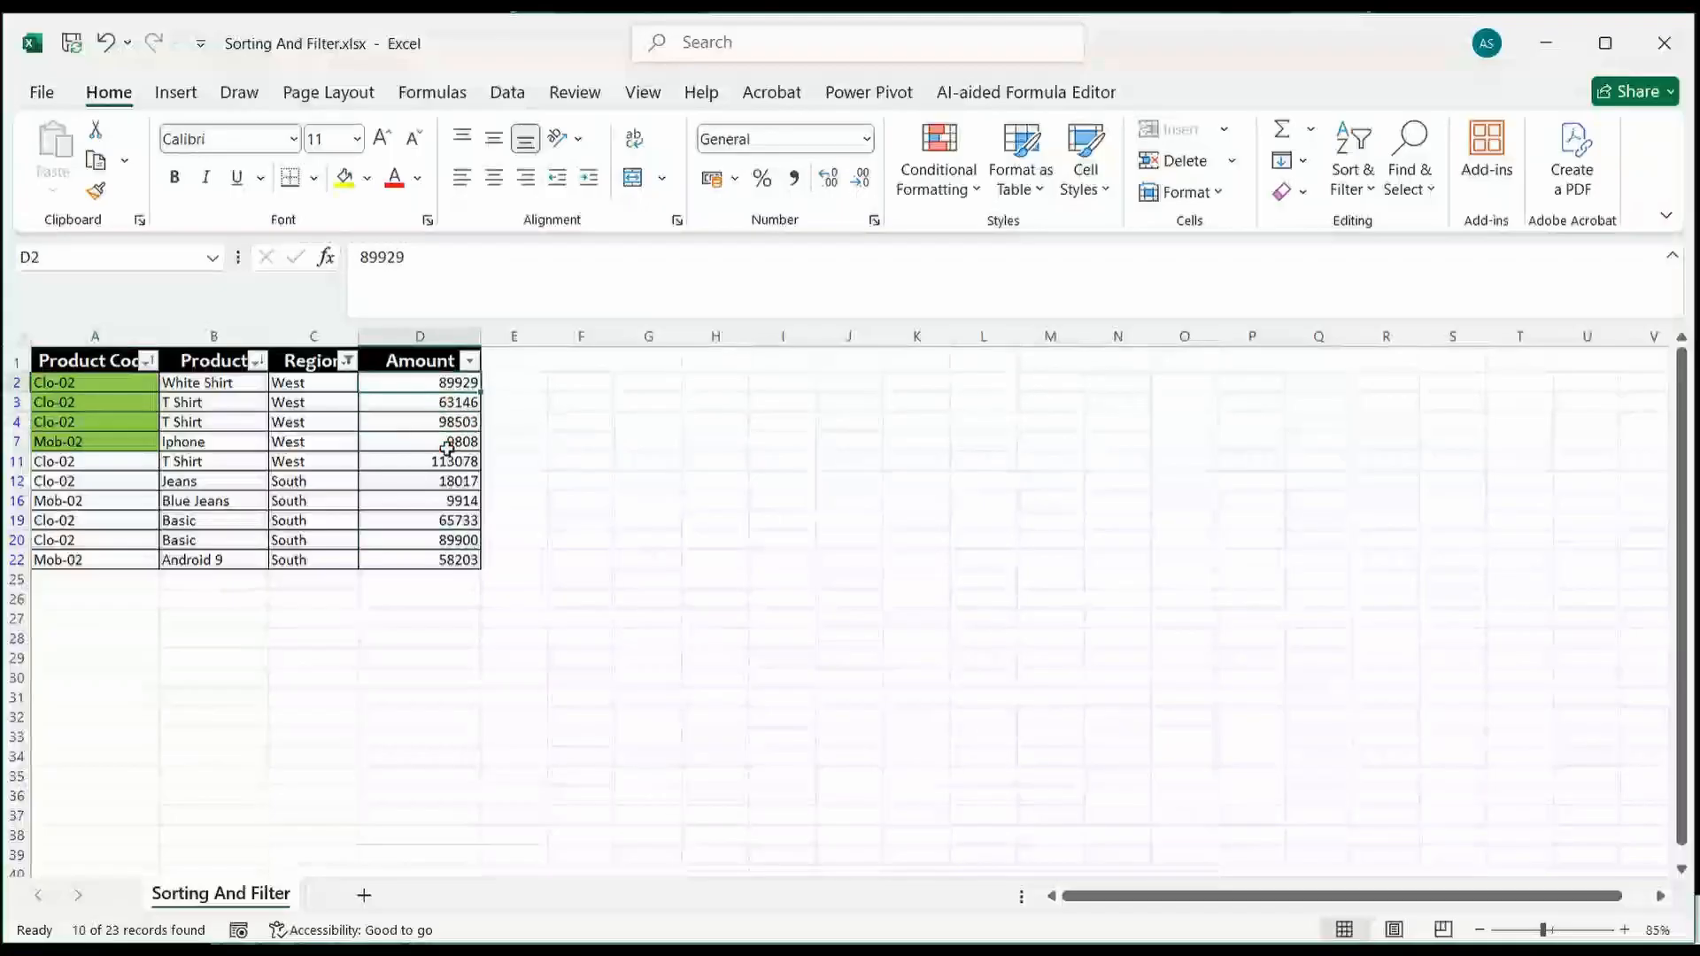
{"action": "left_click", "coordinate": [447, 443]}
Step: Filter the Amount column to show only values greater than 75000
{"action": "left_click", "coordinate": [469, 362]}
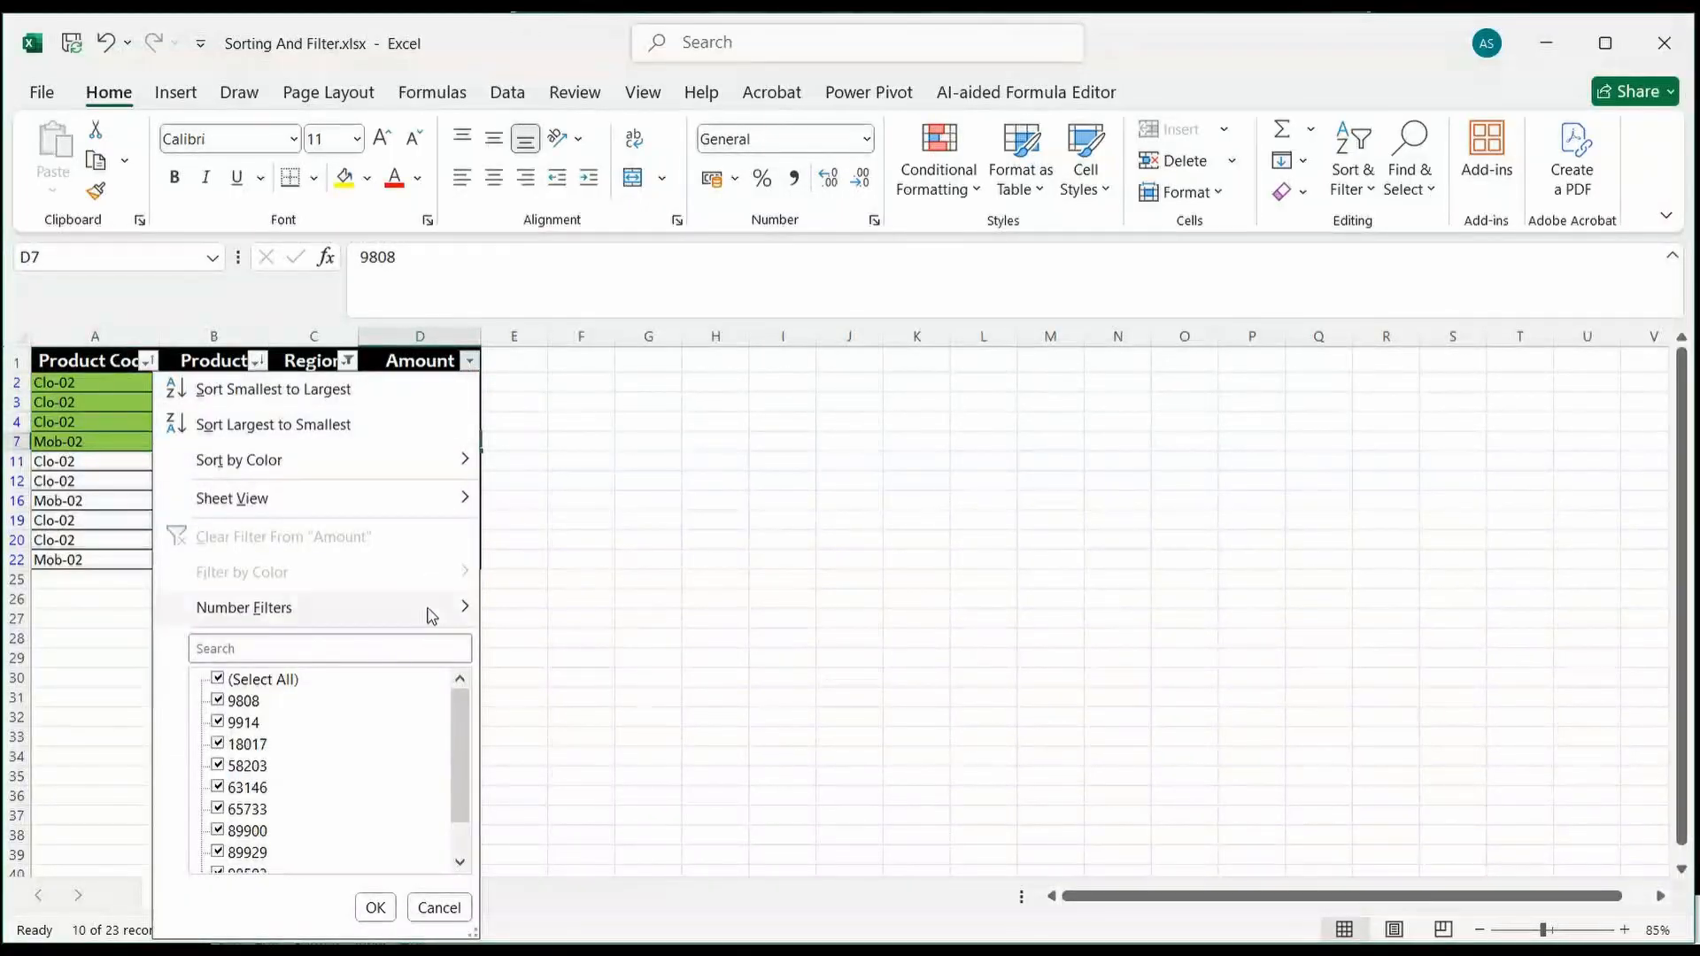
{"action": "mouse_move", "coordinate": [431, 611]}
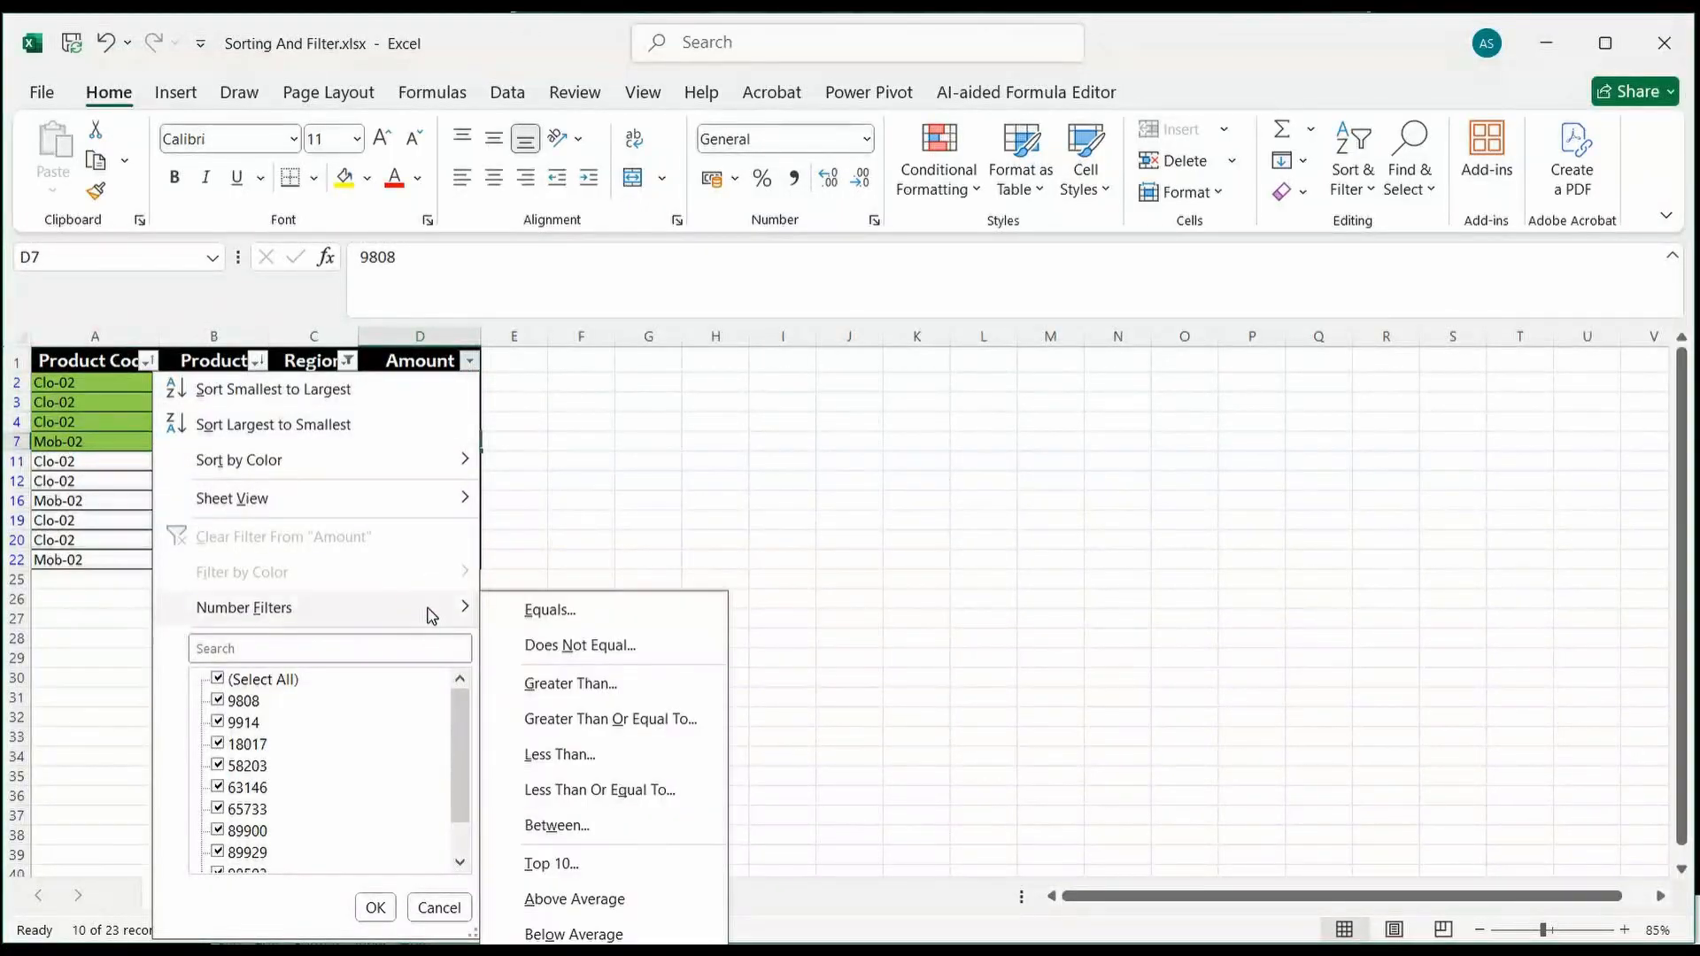
{"action": "left_click", "coordinate": [619, 692]}
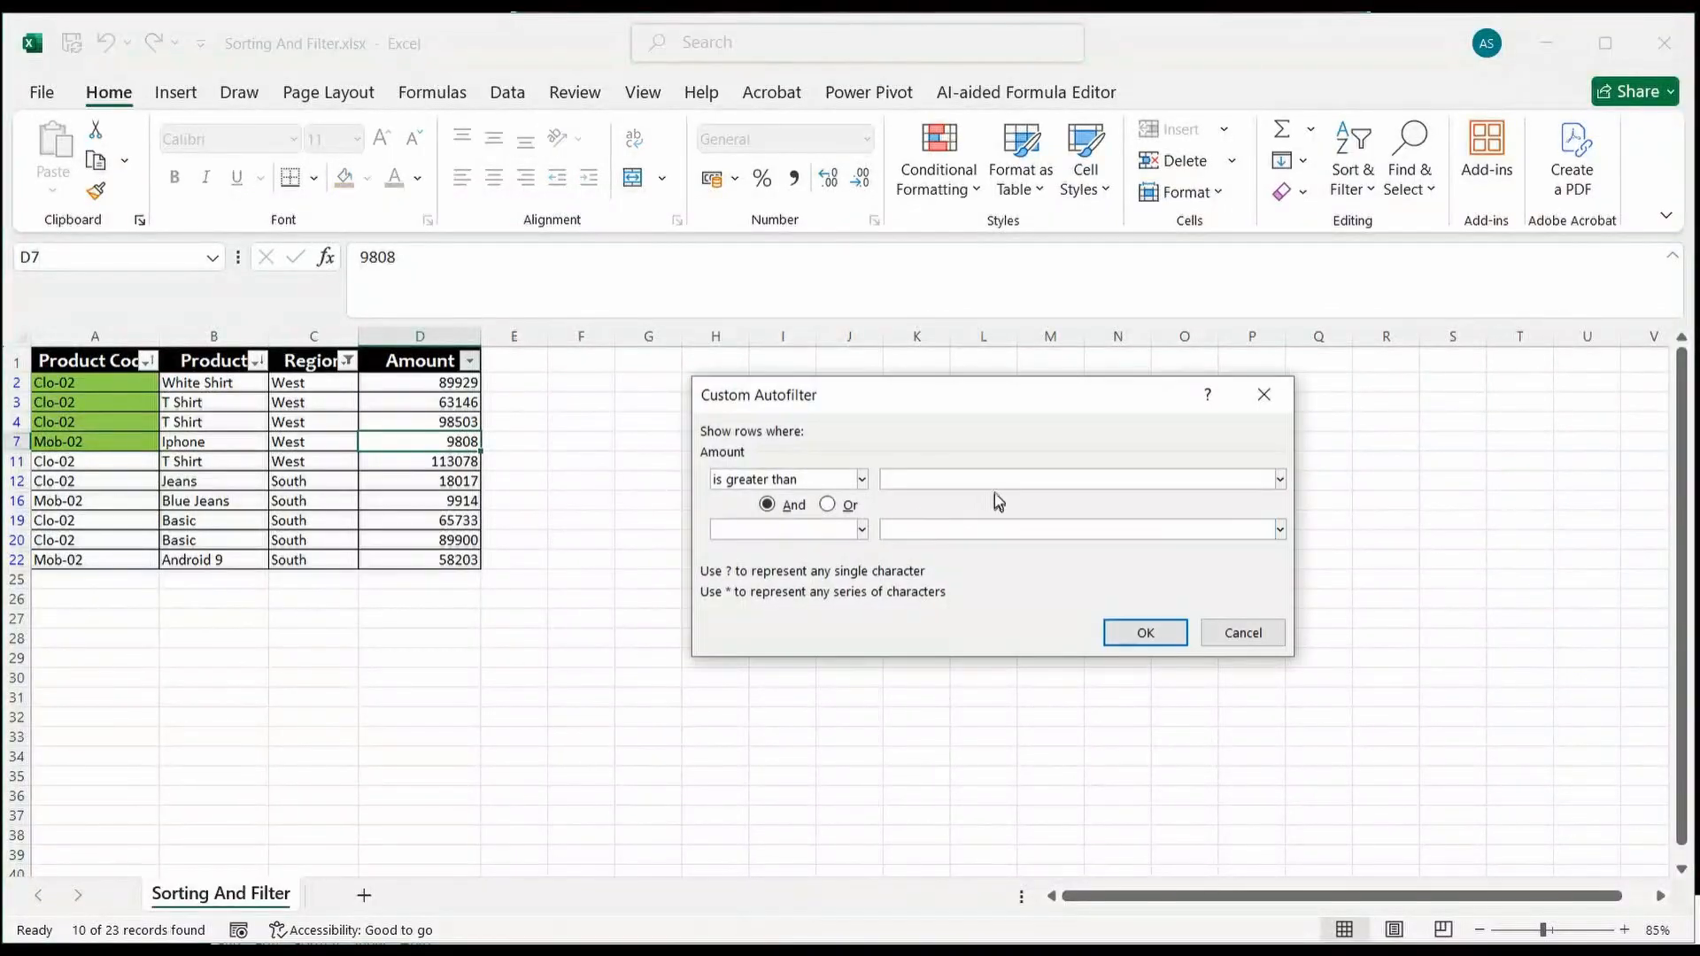
{"action": "left_click", "coordinate": [995, 479]}
{"action": "type", "text": "75000"}
{"action": "left_click", "coordinate": [1152, 634]}
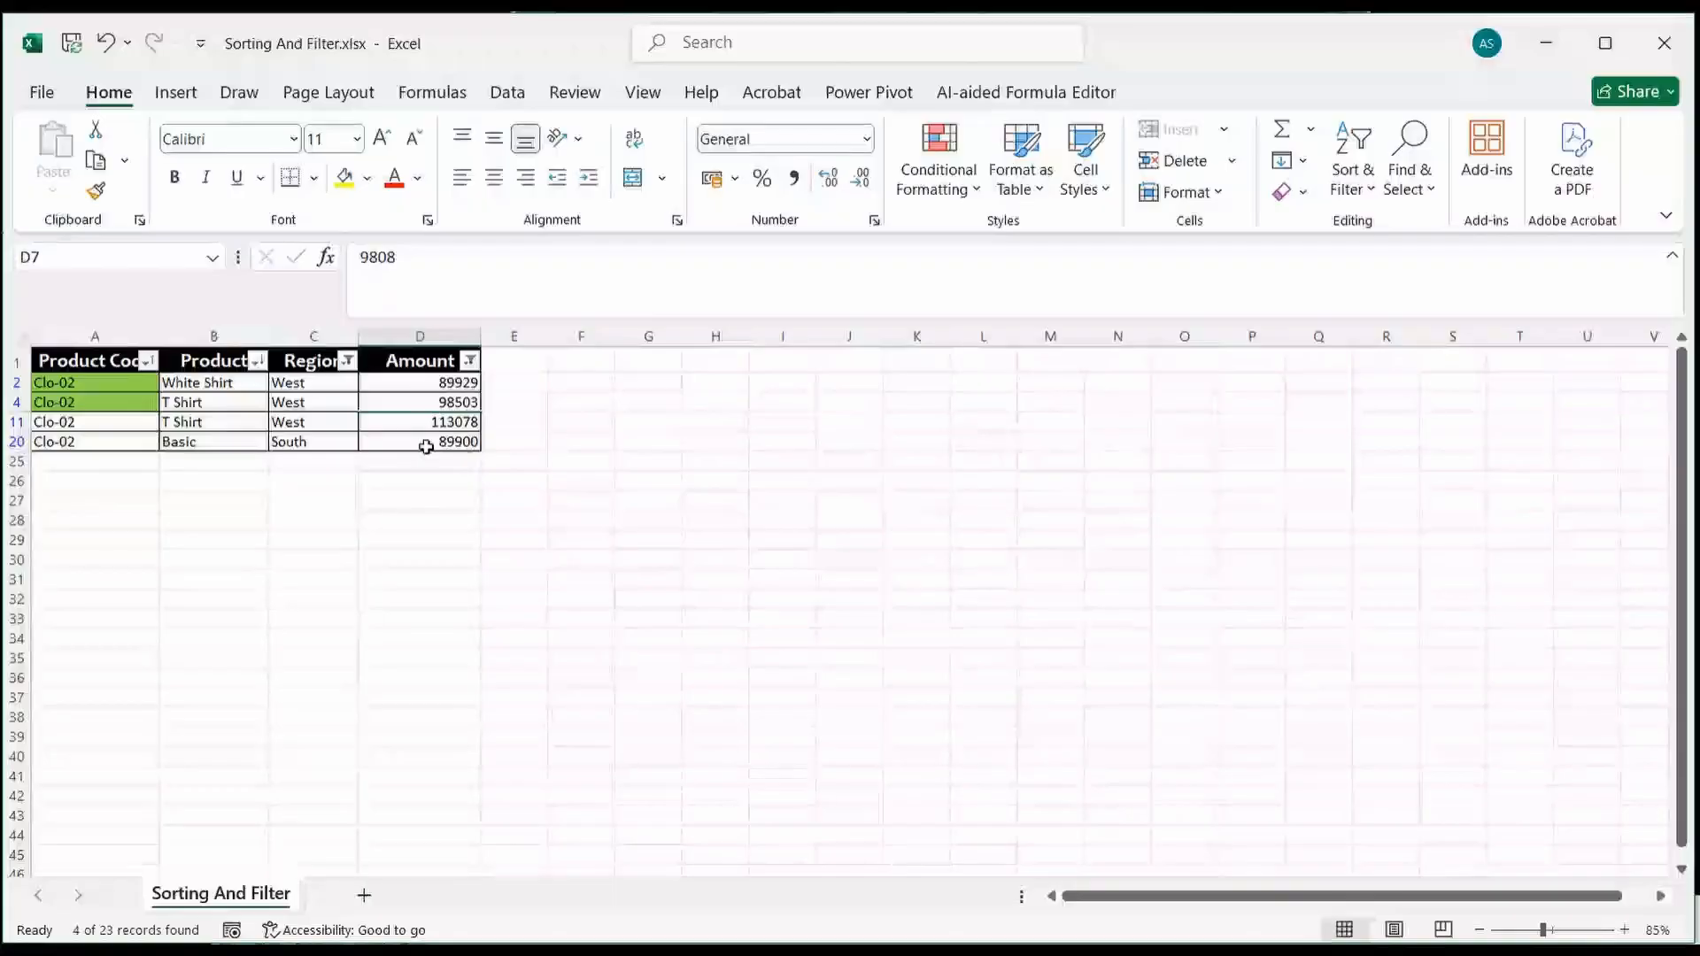
Step: Change the Region column filter to show only East, North and West
{"action": "left_click", "coordinate": [347, 363]}
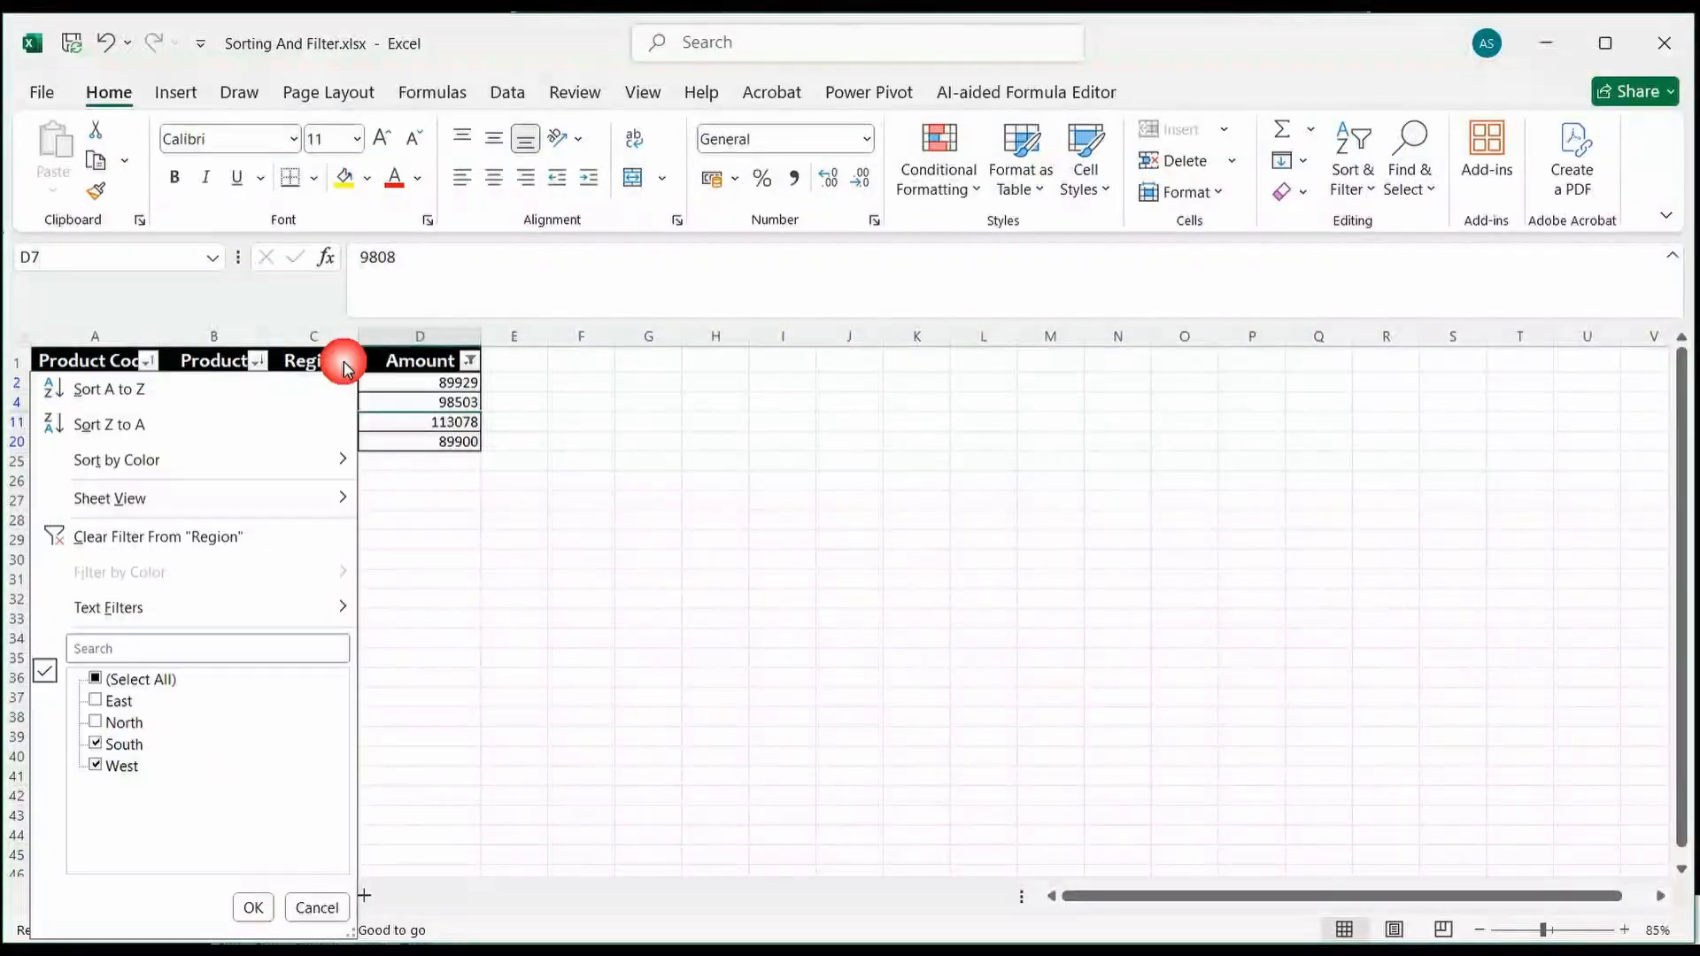
{"action": "left_click", "coordinate": [95, 702]}
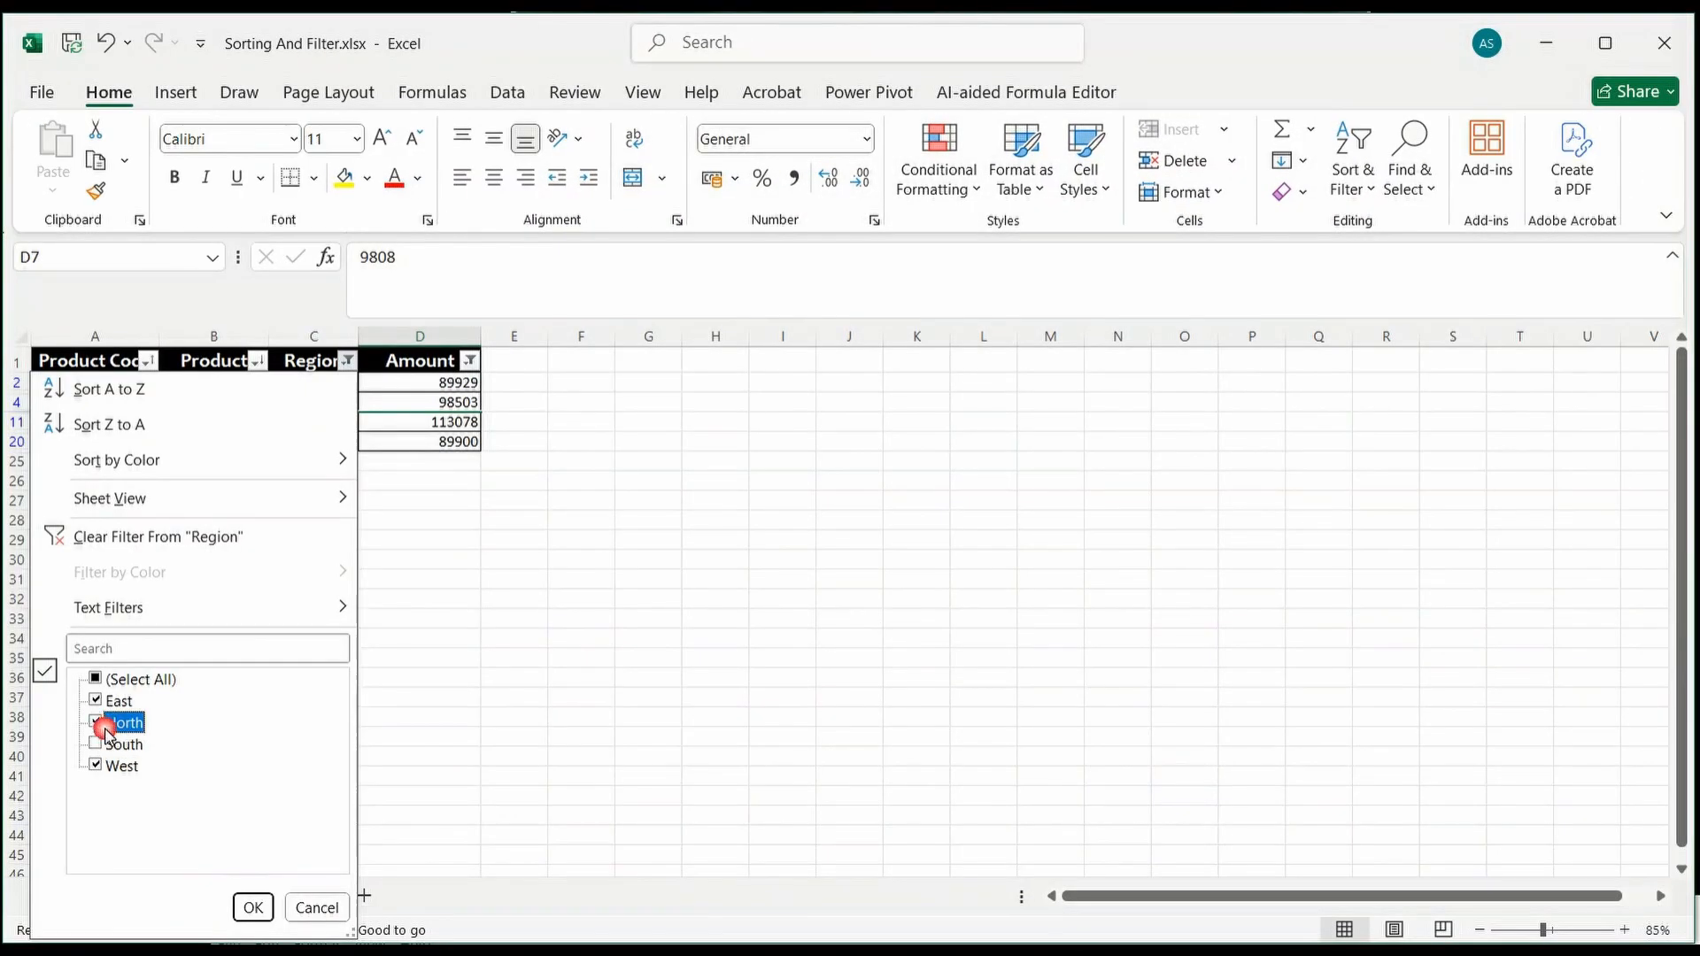
{"action": "left_click", "coordinate": [253, 907]}
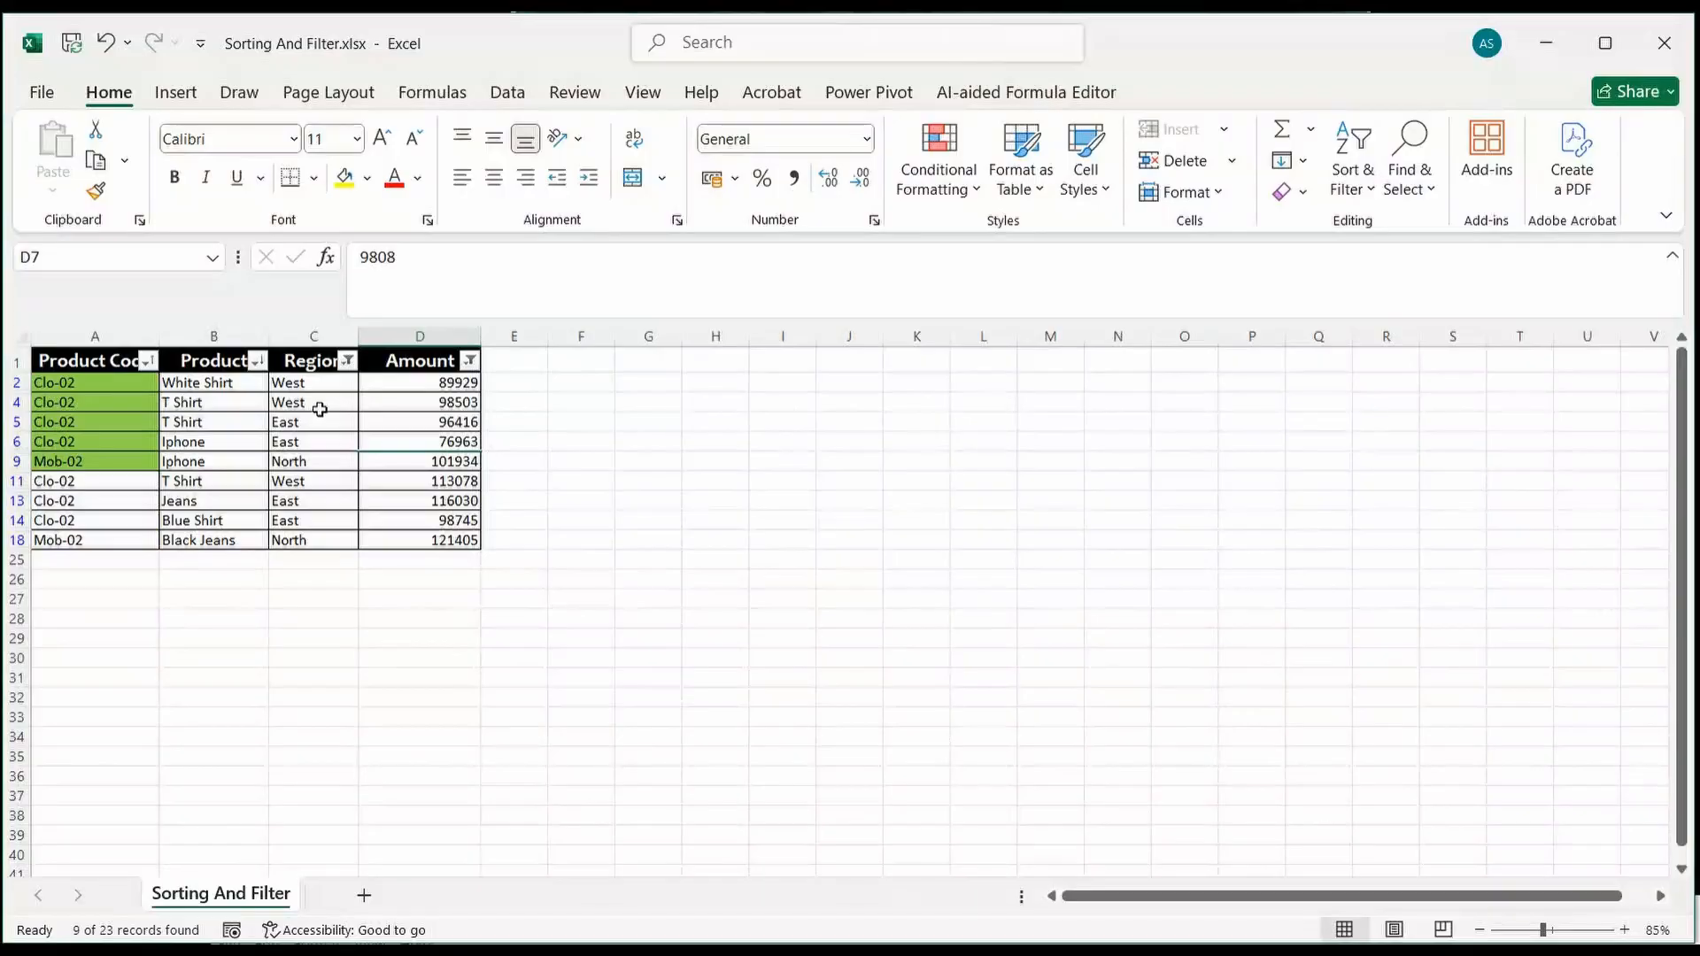
Step: Filter the Product Code column to show only Clo-02, using the filter search text "clo"
{"action": "left_click", "coordinate": [147, 361]}
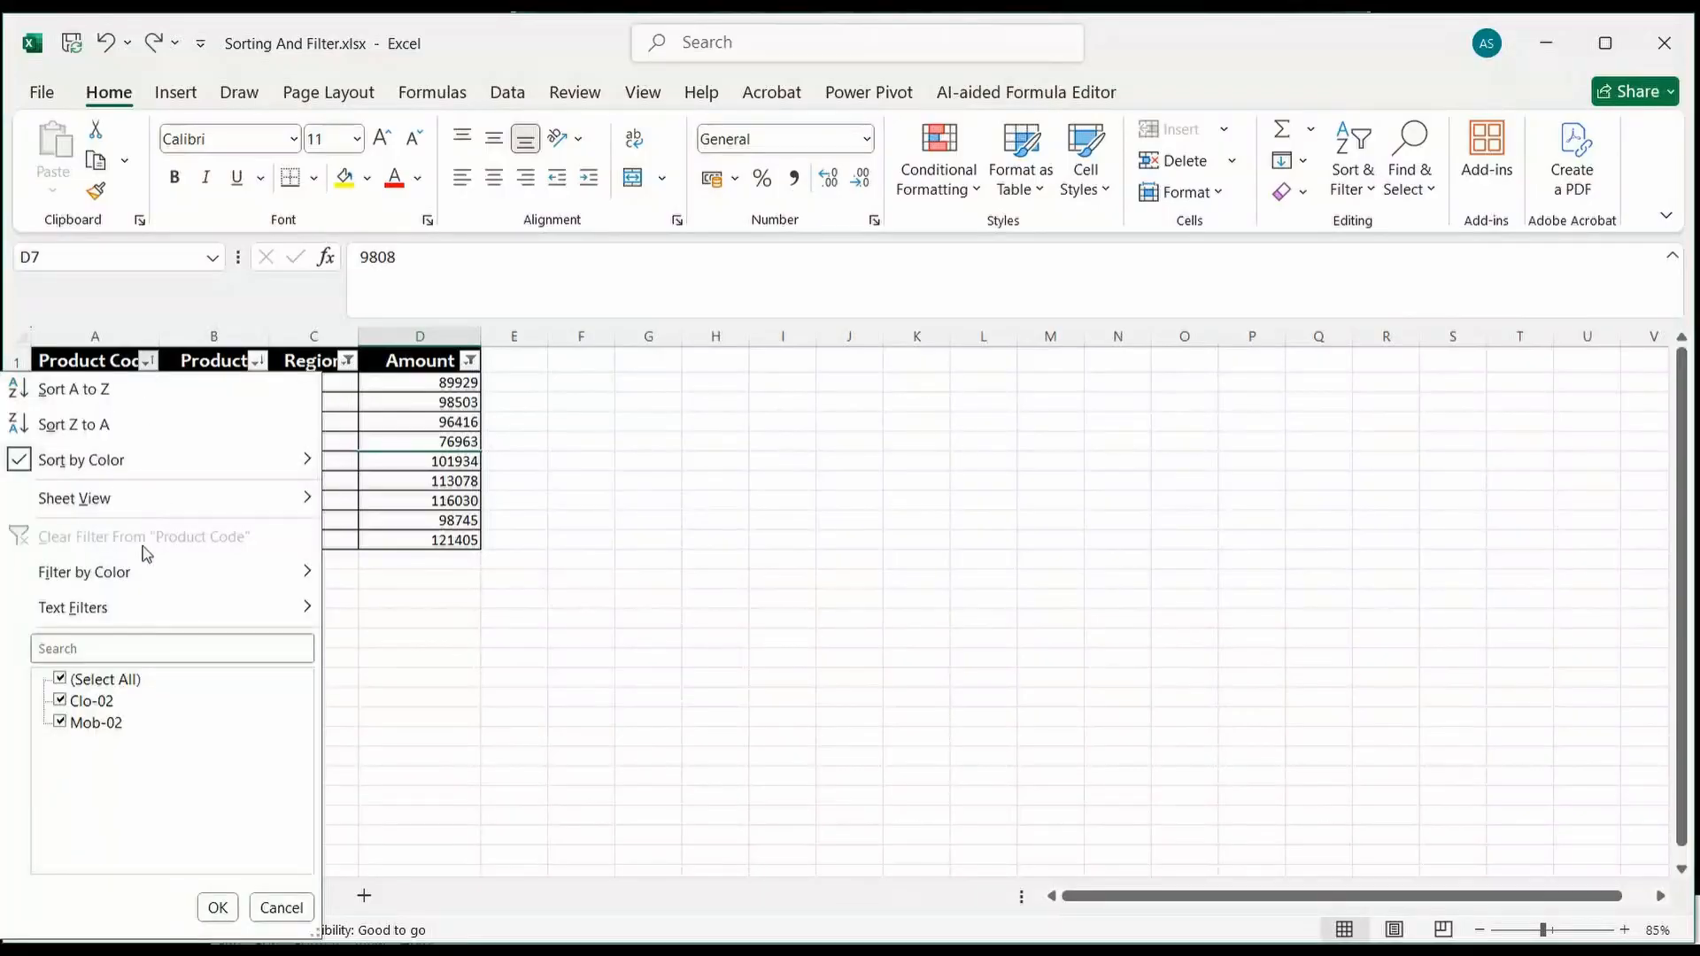
{"action": "left_click", "coordinate": [57, 721]}
{"action": "left_click", "coordinate": [97, 649]}
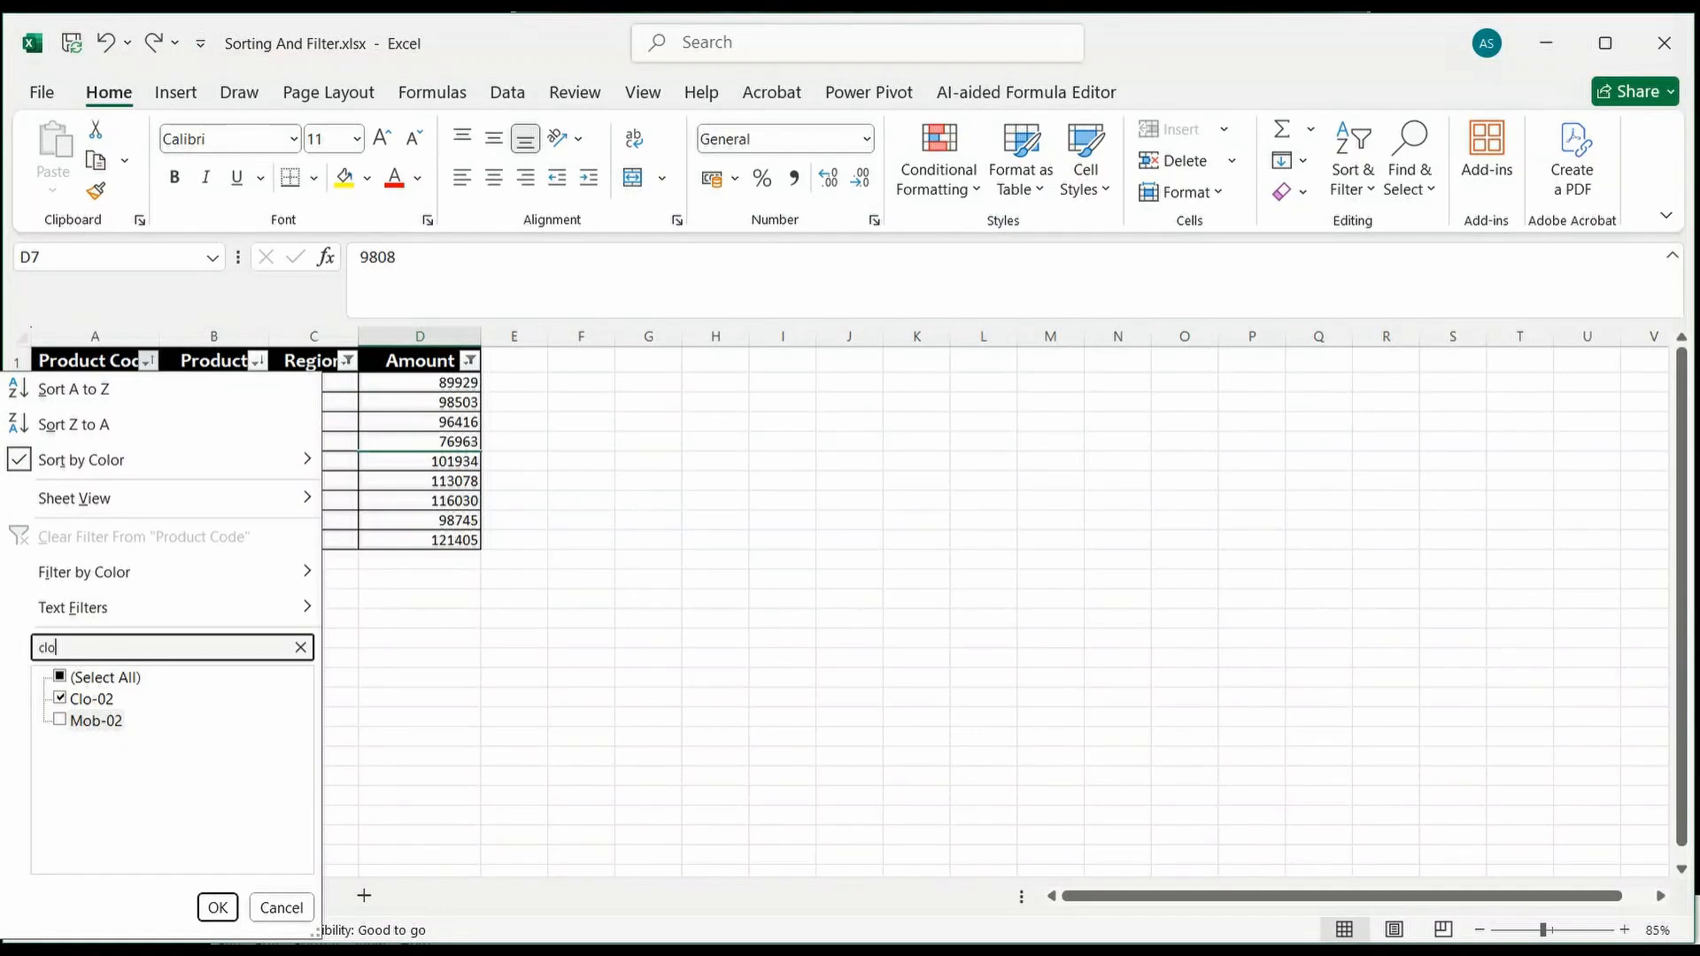
{"action": "left_click", "coordinate": [217, 907]}
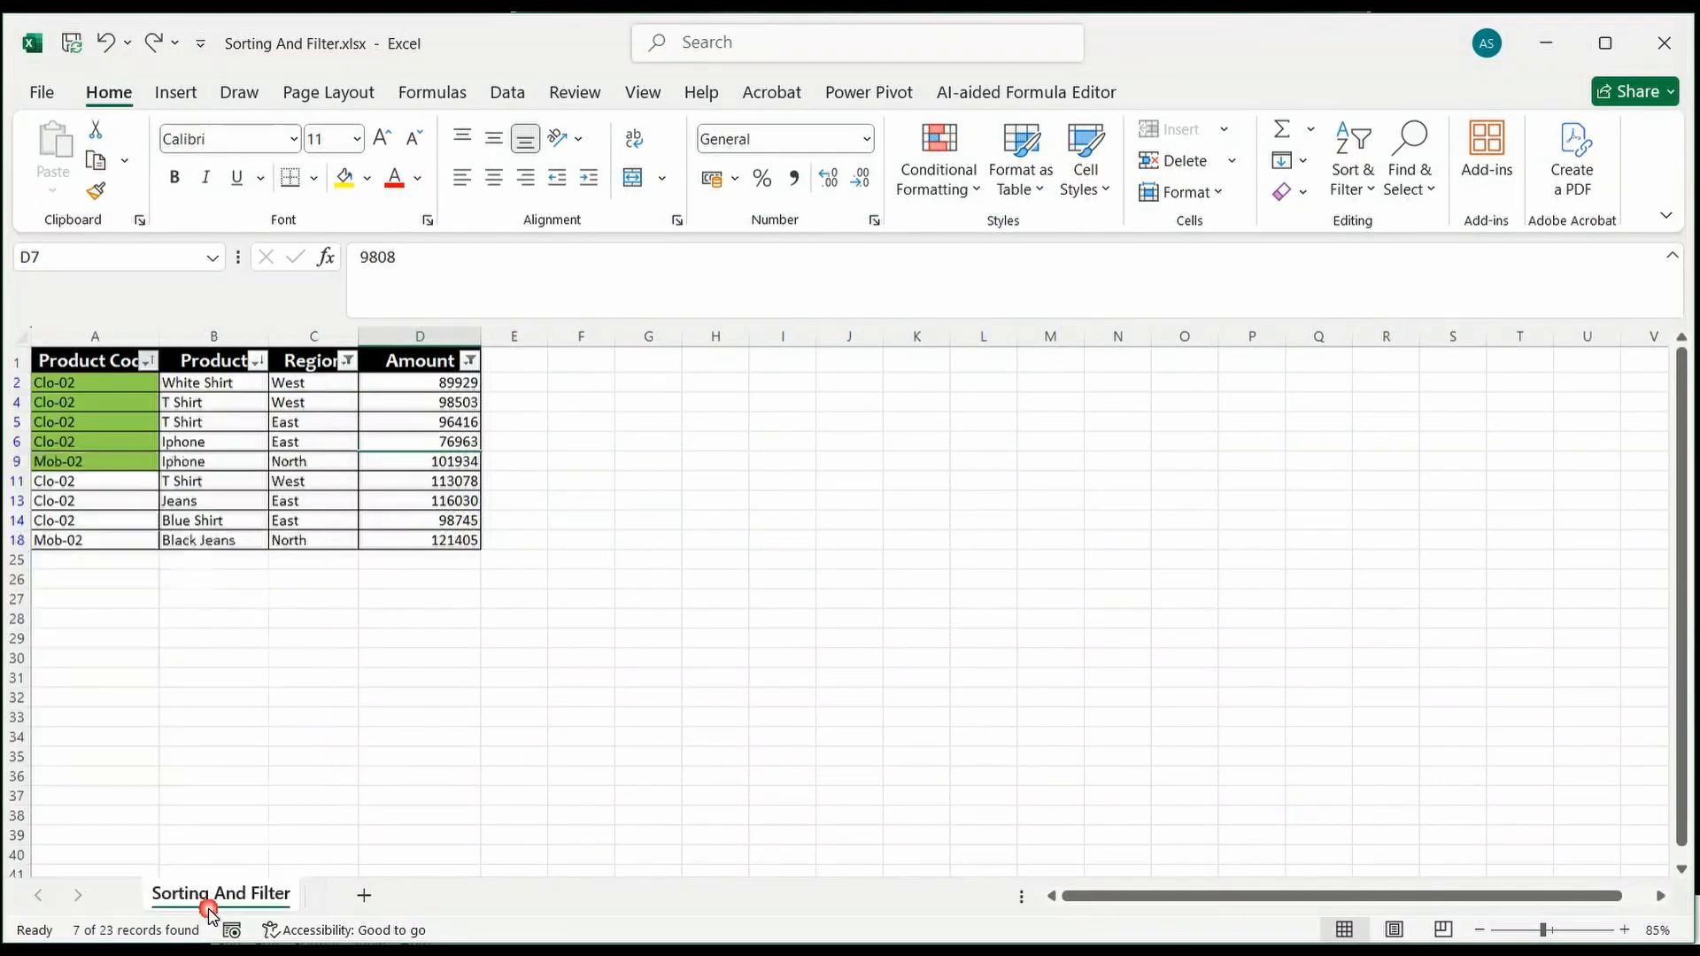